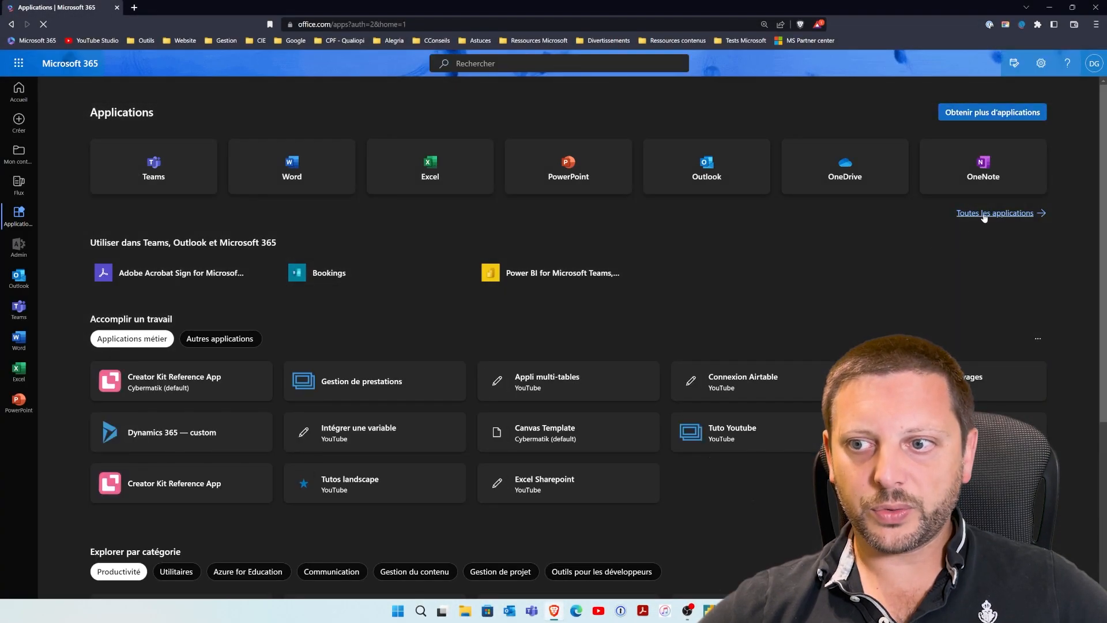
Launch Power BI from the full Microsoft 365 application list, open the Tutos YT report, and dismiss the developer environment notice.
{"action": "left_click", "coordinate": [984, 214]}
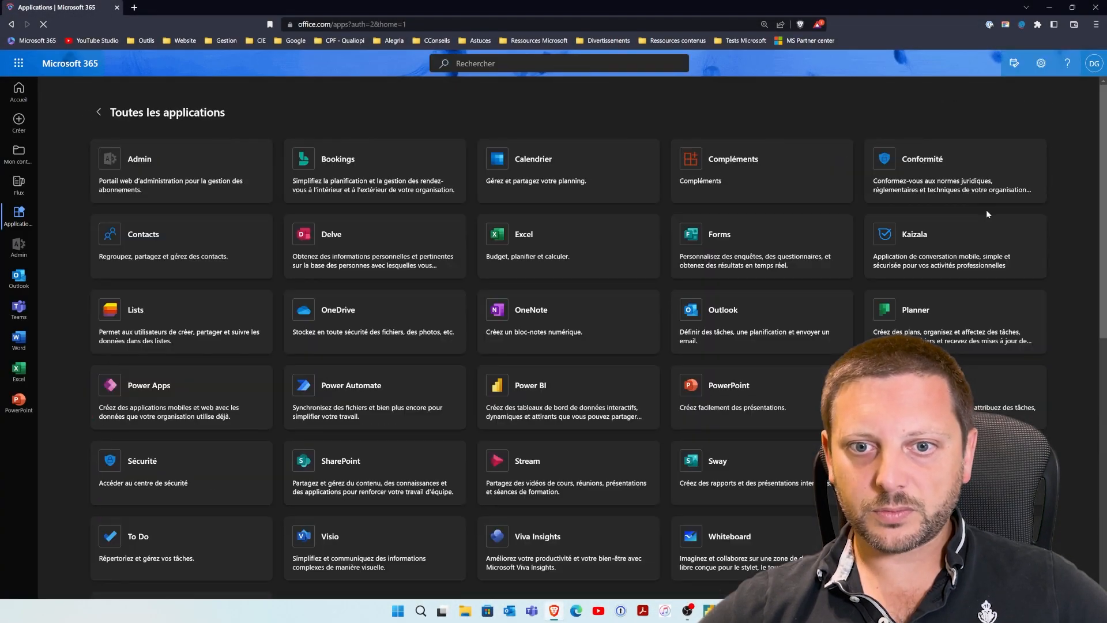
{"action": "left_click", "coordinate": [537, 393]}
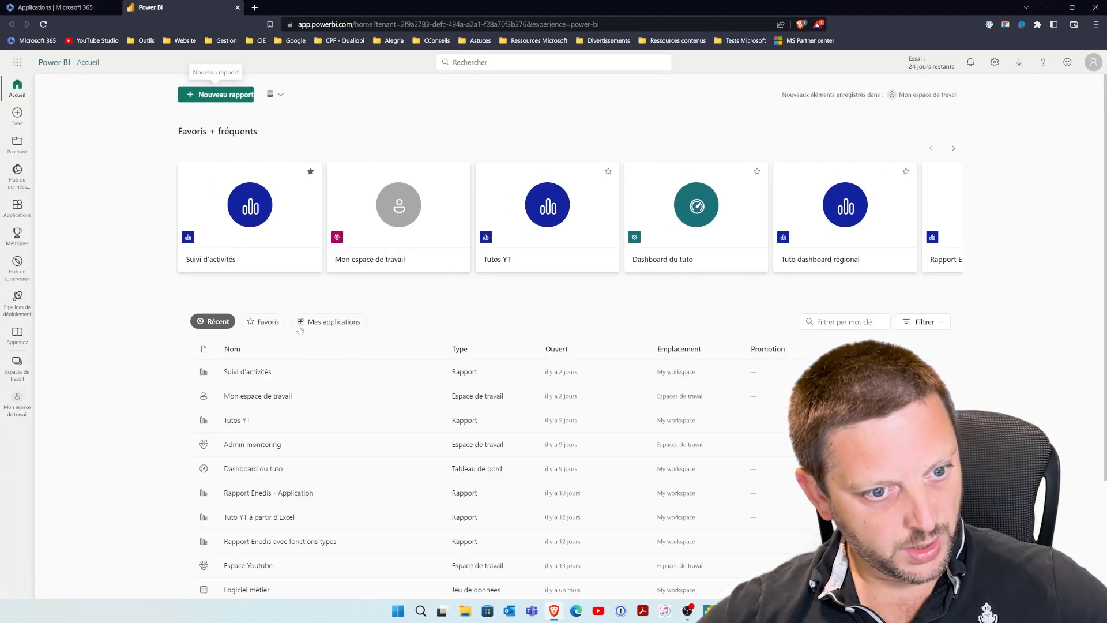
{"action": "left_click", "coordinate": [245, 425]}
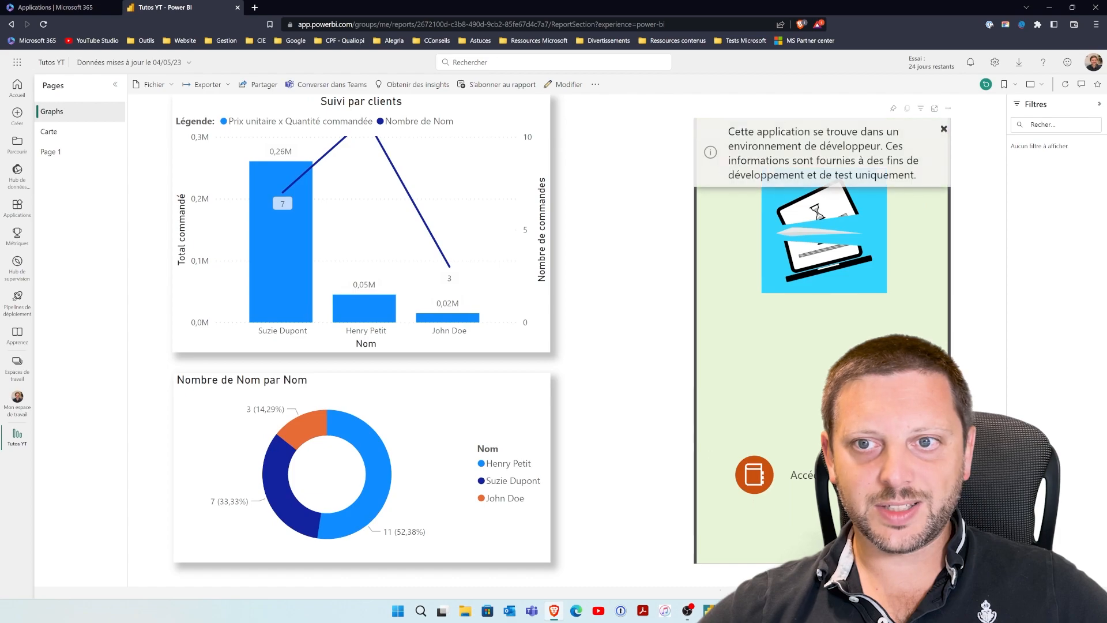
{"action": "left_click", "coordinate": [944, 129]}
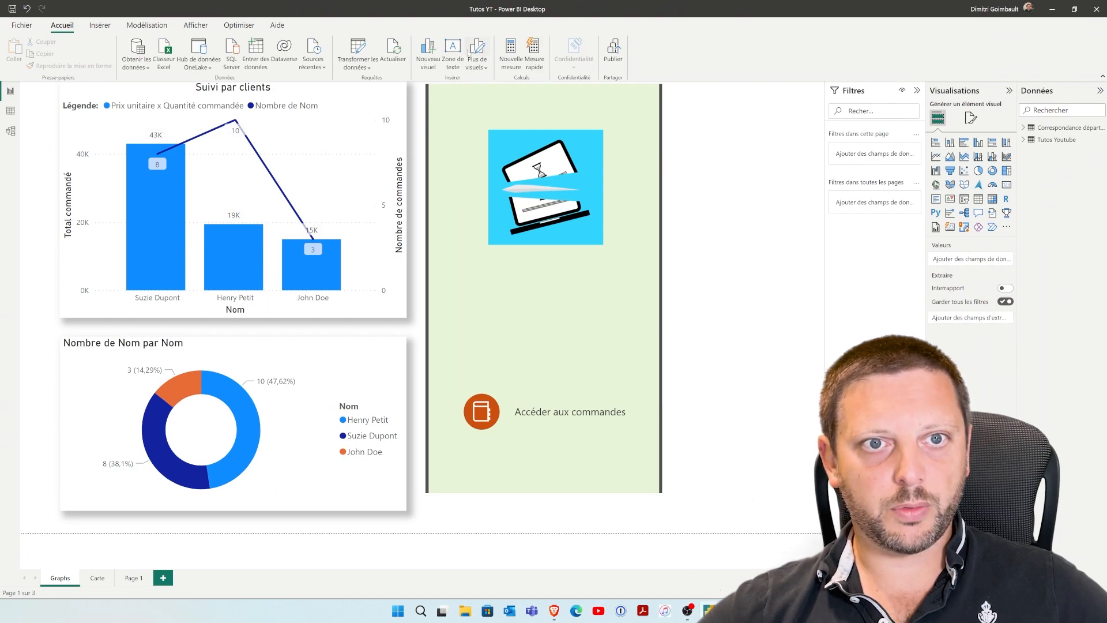
Switch to Power BI Desktop and refresh the Tutos YT report's data.
{"action": "left_click", "coordinate": [394, 53]}
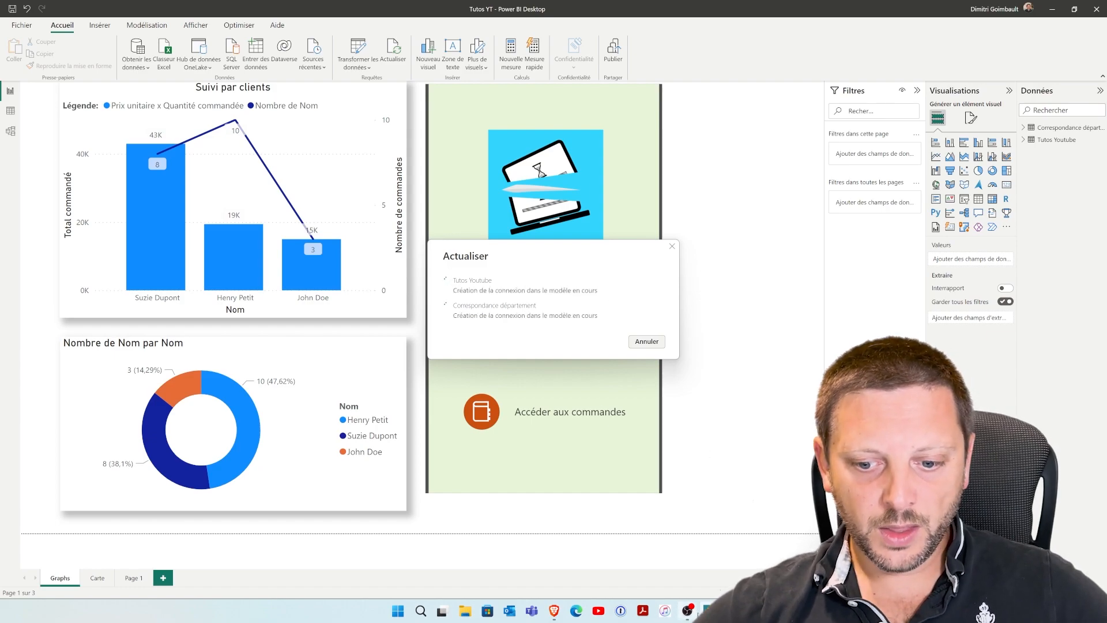
{"action": "mouse_move", "coordinate": [702, 611]}
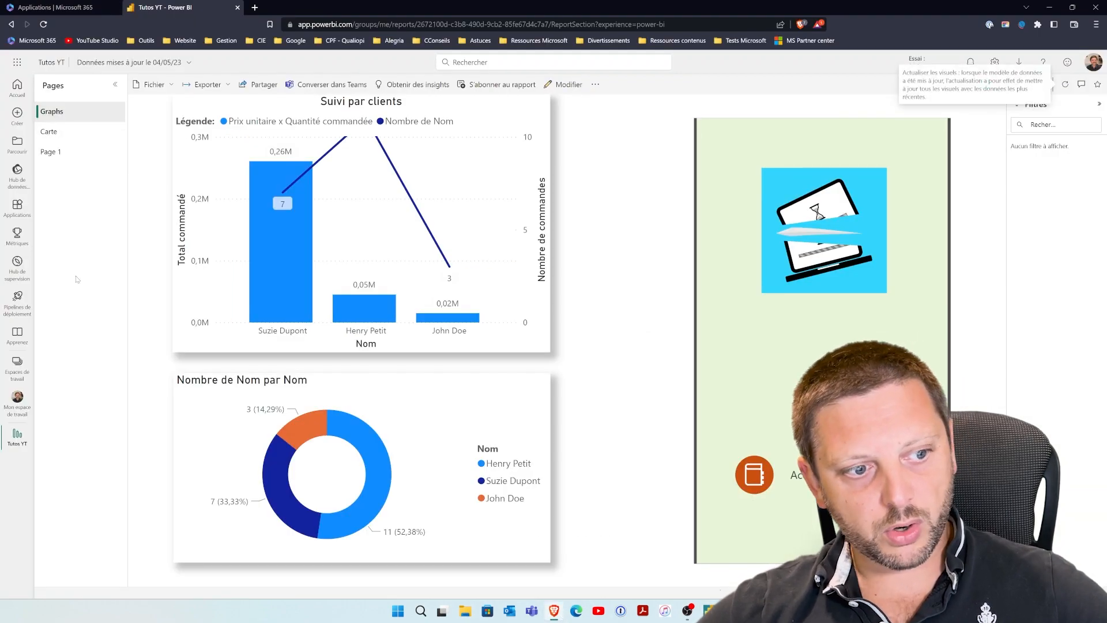
Check the Tutos YT dataset's details and refresh date in the personal workspace of the Power BI service.
{"action": "left_click", "coordinate": [17, 400]}
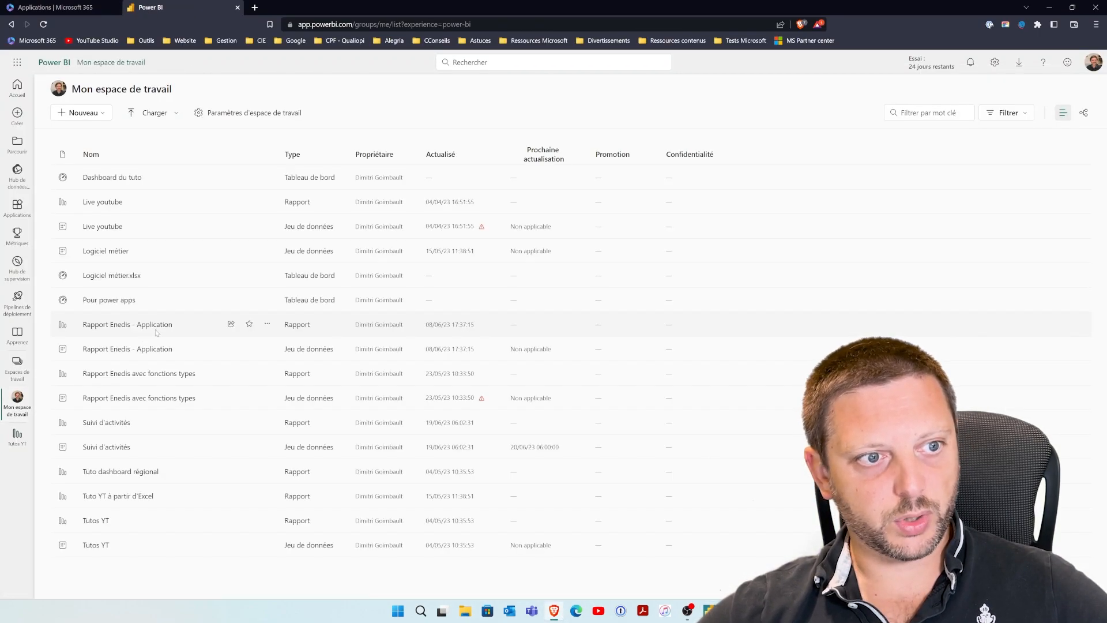
{"action": "left_click", "coordinate": [95, 545]}
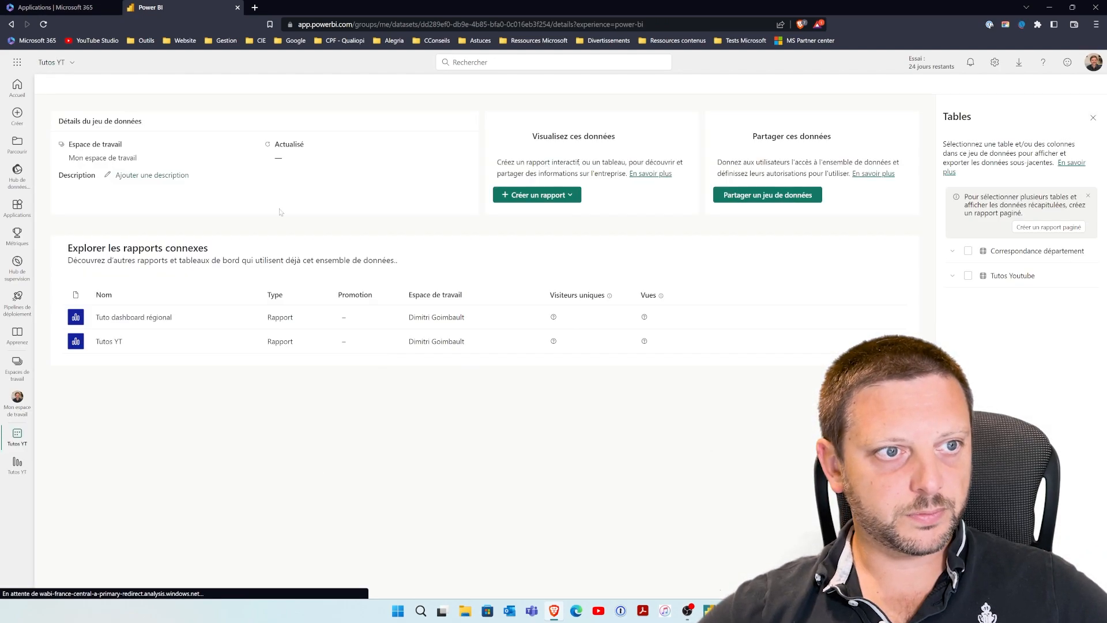
{"action": "left_click", "coordinate": [11, 24]}
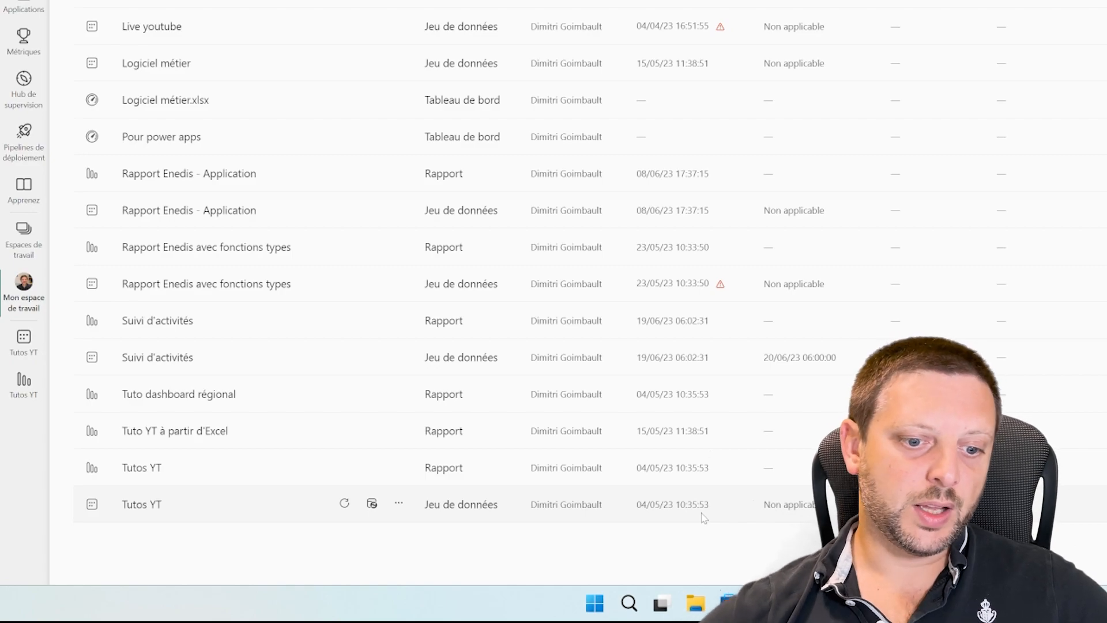
Return to Power BI Desktop and close the data refresh dialog.
{"action": "left_click", "coordinate": [709, 610]}
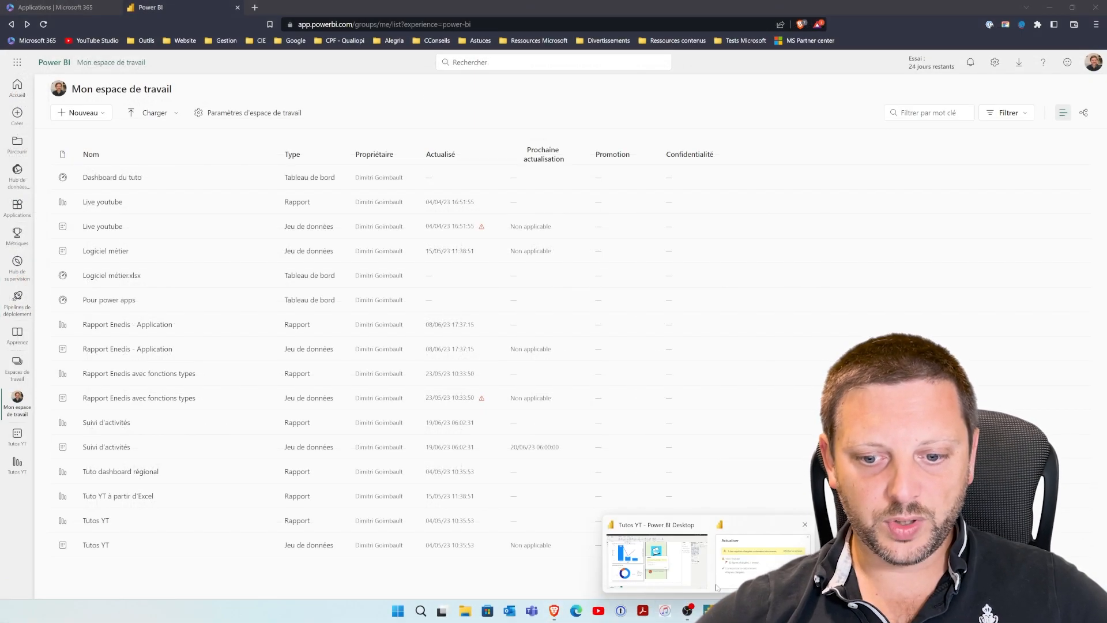
{"action": "left_click", "coordinate": [761, 562]}
{"action": "left_click", "coordinate": [647, 365]}
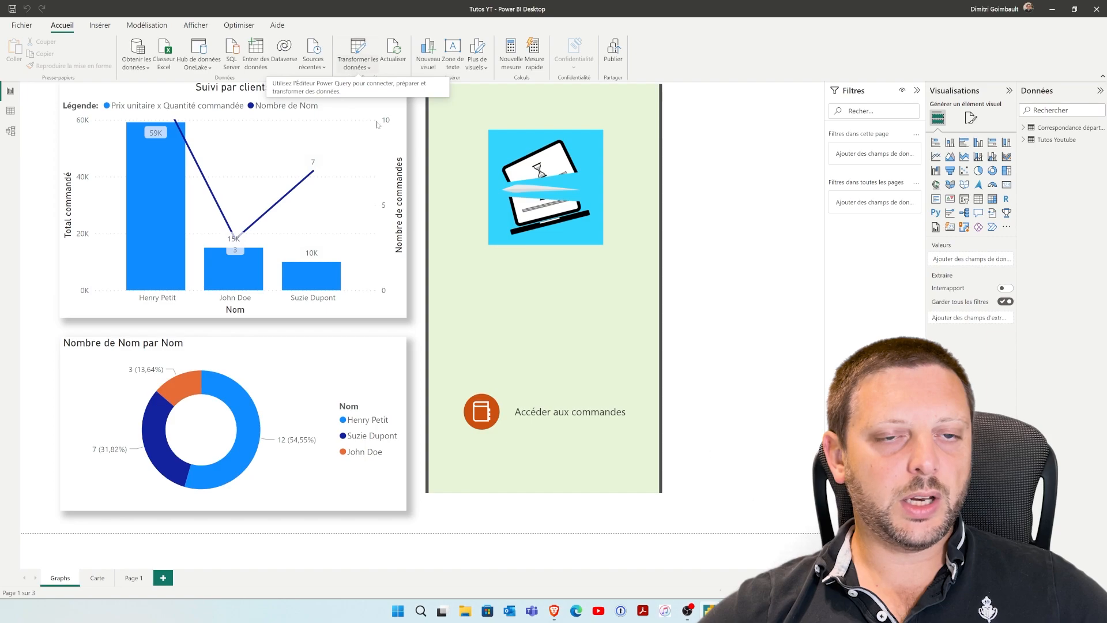
Open the Power Query editor and add a new blank query.
{"action": "left_click", "coordinate": [357, 49]}
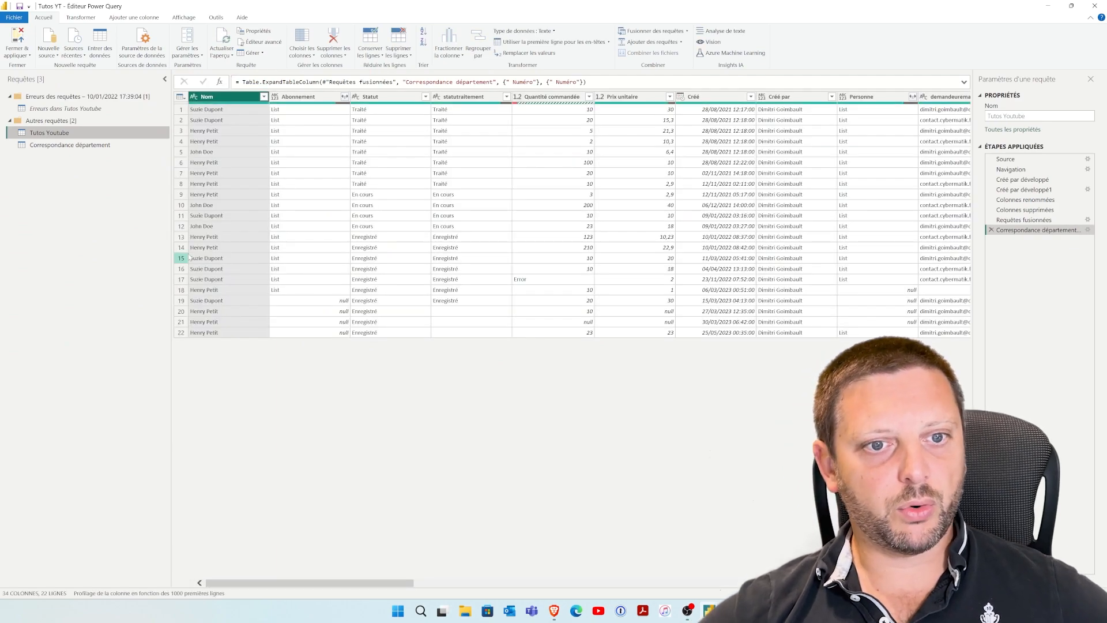
{"action": "right_click", "coordinate": [61, 187]}
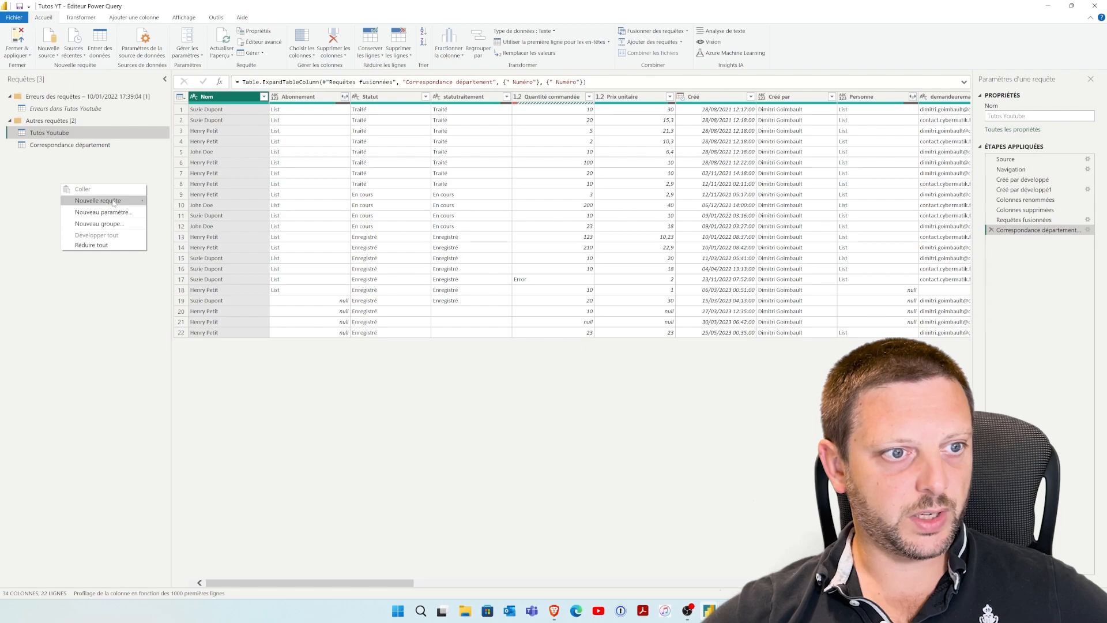
{"action": "mouse_move", "coordinate": [115, 200]}
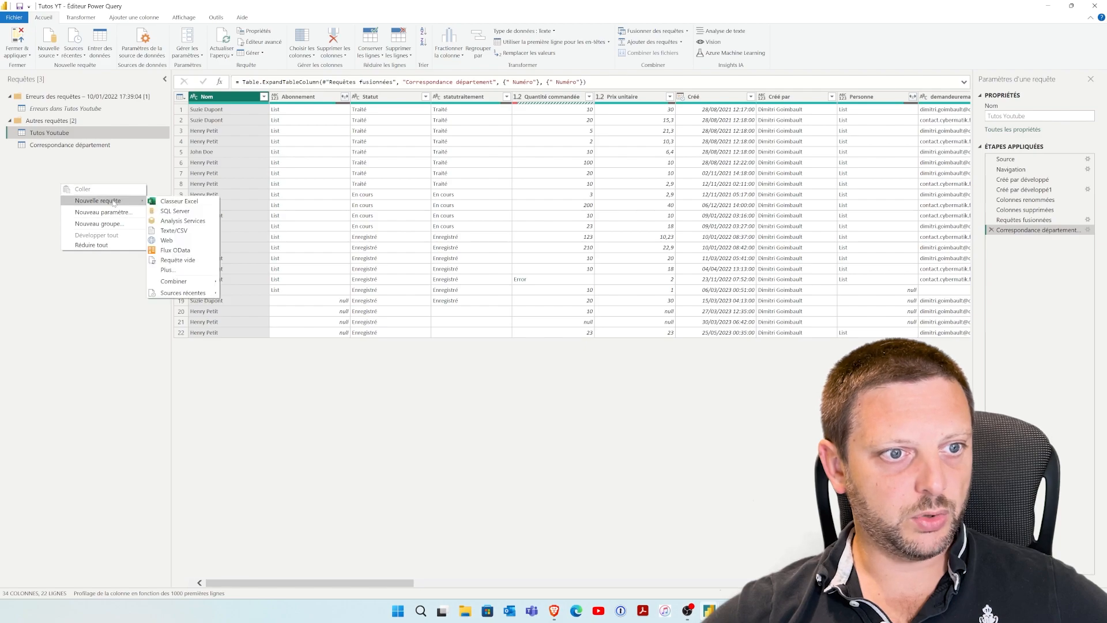
{"action": "left_click", "coordinate": [187, 268]}
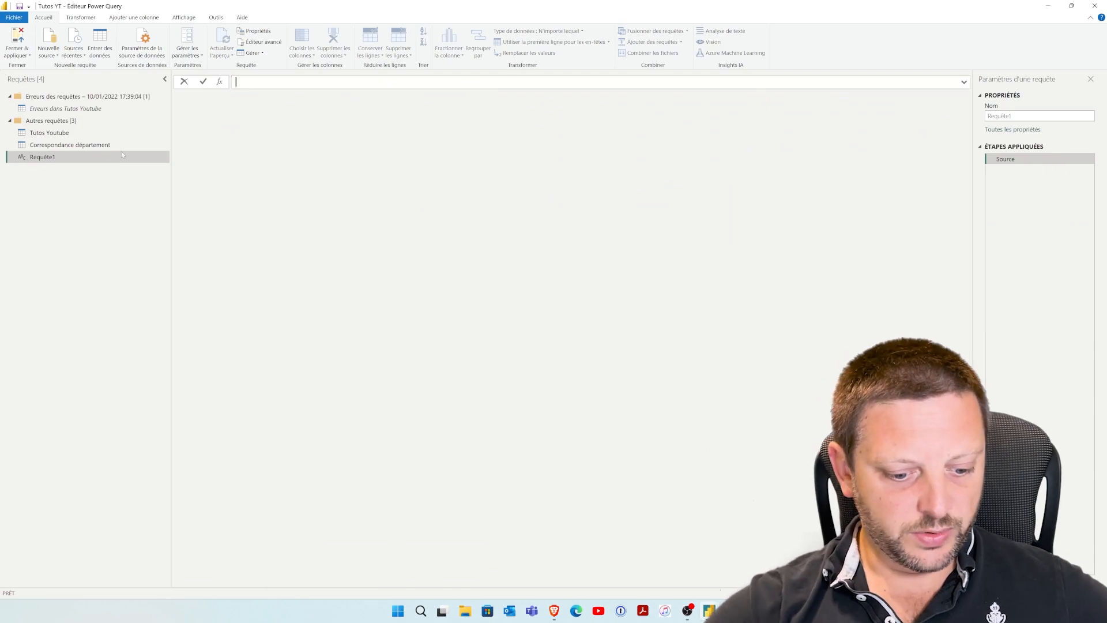
Enter a DateTime.LocalNow formula as the source of the blank query.
{"action": "type", "text": "Dat"}
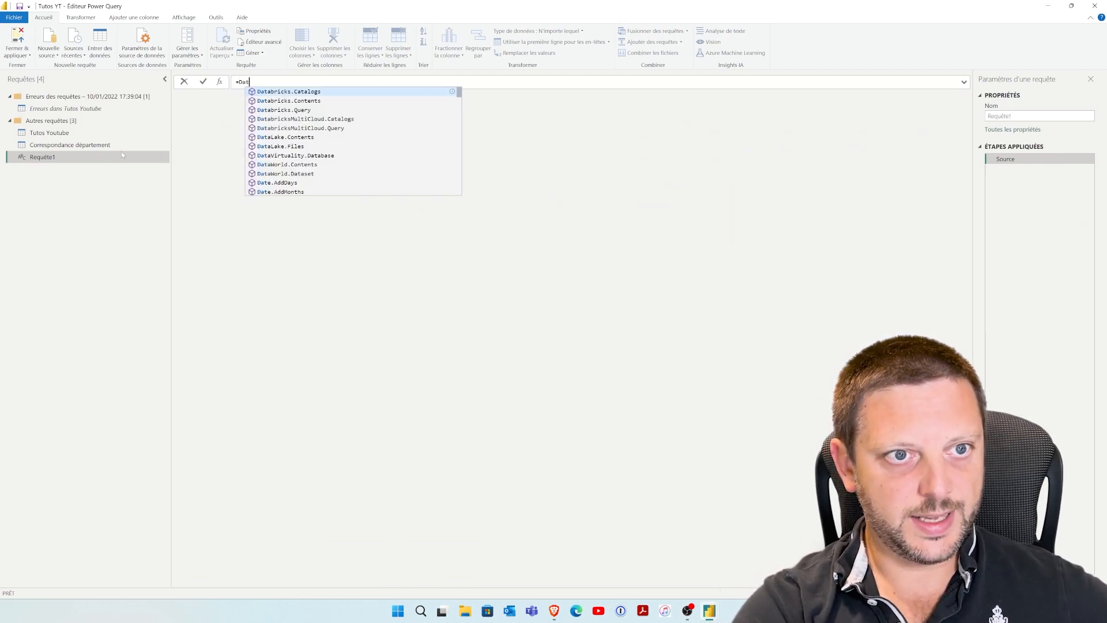
{"action": "type", "text": "etime"}
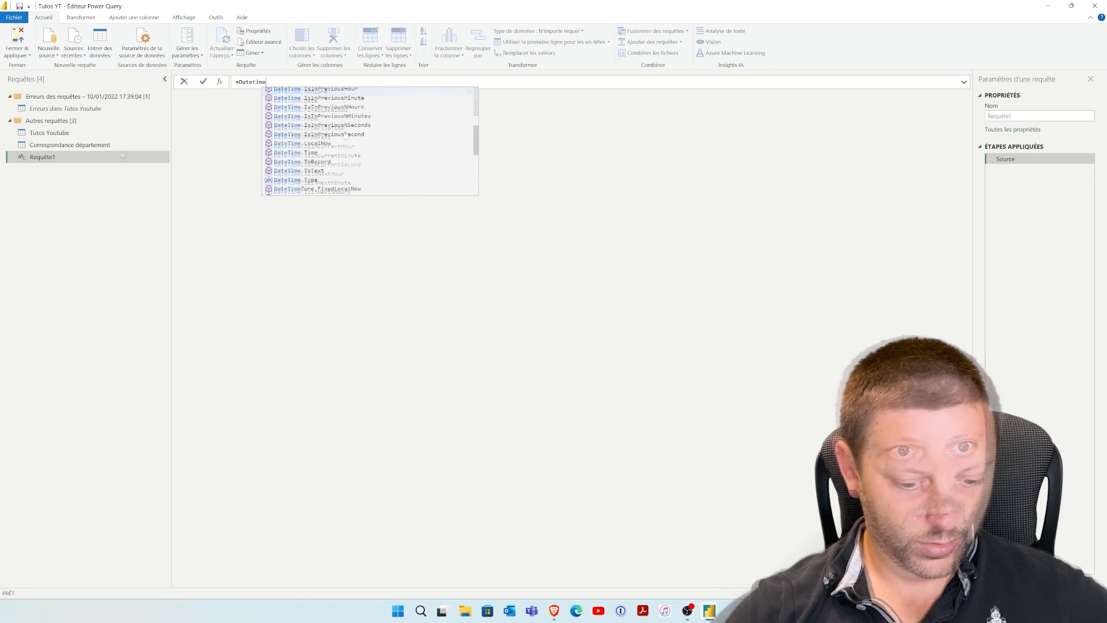
{"action": "type", "text": ".Local"}
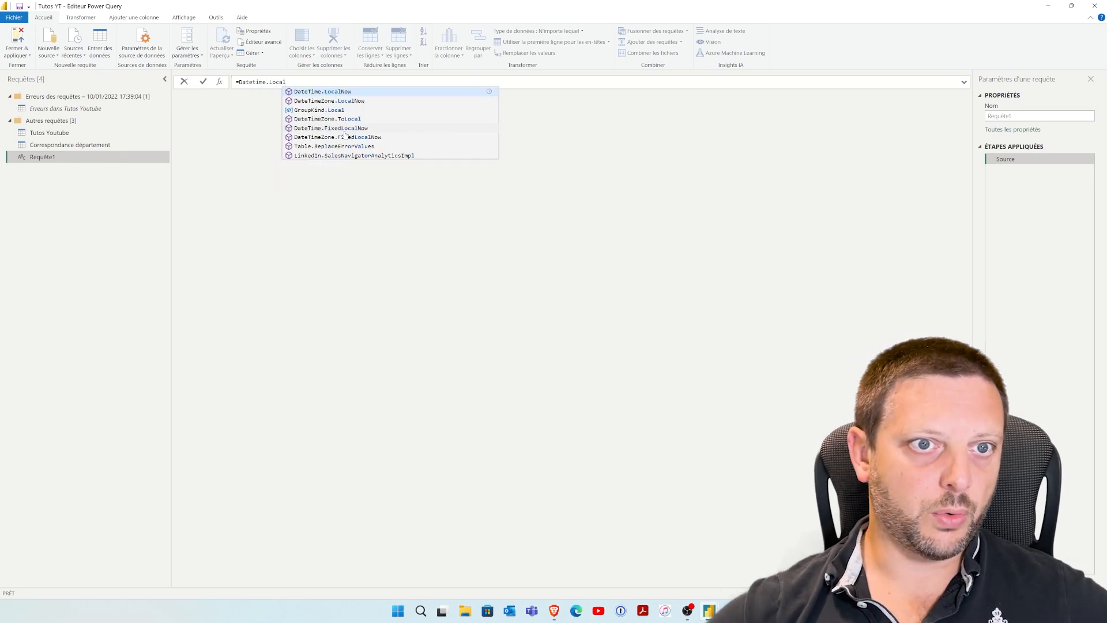
{"action": "left_click", "coordinate": [353, 93]}
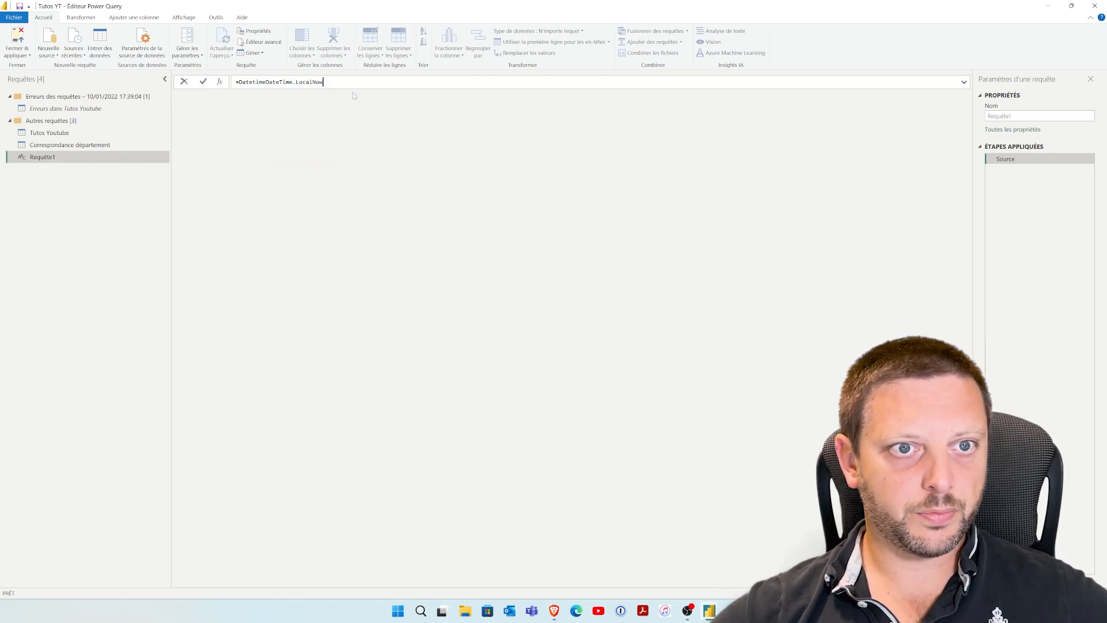
{"action": "key", "text": "Return"}
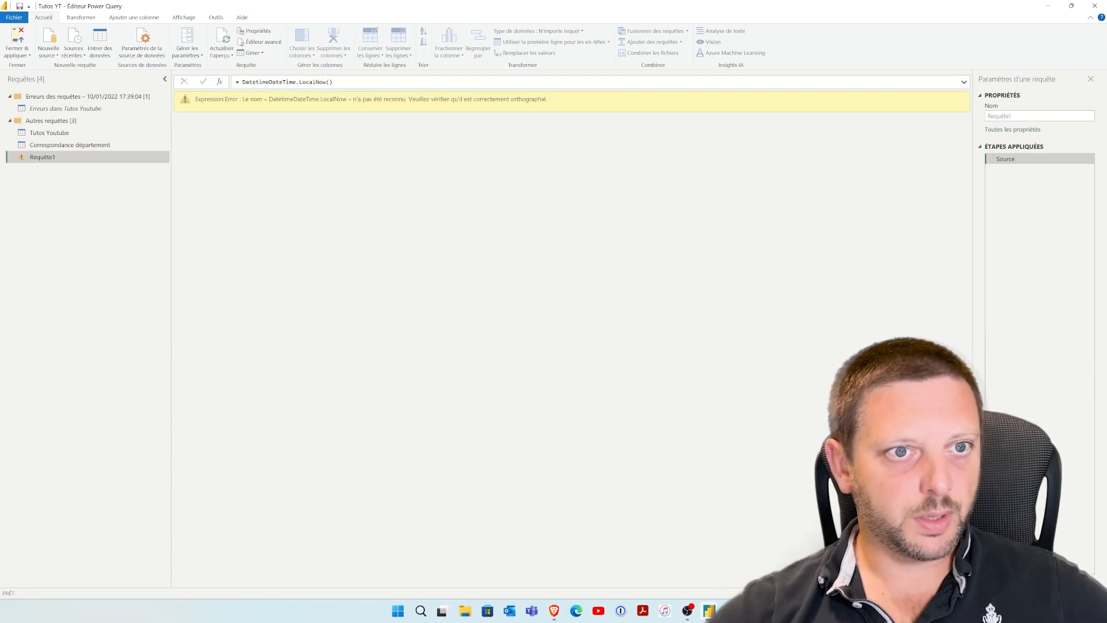
Remove the duplicated "Datetime" prefix so the source formula reads = DateTime.LocalNow().
{"action": "key", "text": "BackSpace"}
{"action": "key", "text": "BackSpace"}
{"action": "key", "text": "BackSpace"}
{"action": "key", "text": "BackSpace"}
{"action": "key", "text": "BackSpace"}
{"action": "key", "text": "BackSpace"}
{"action": "key", "text": "BackSpace"}
{"action": "key", "text": "BackSpace"}
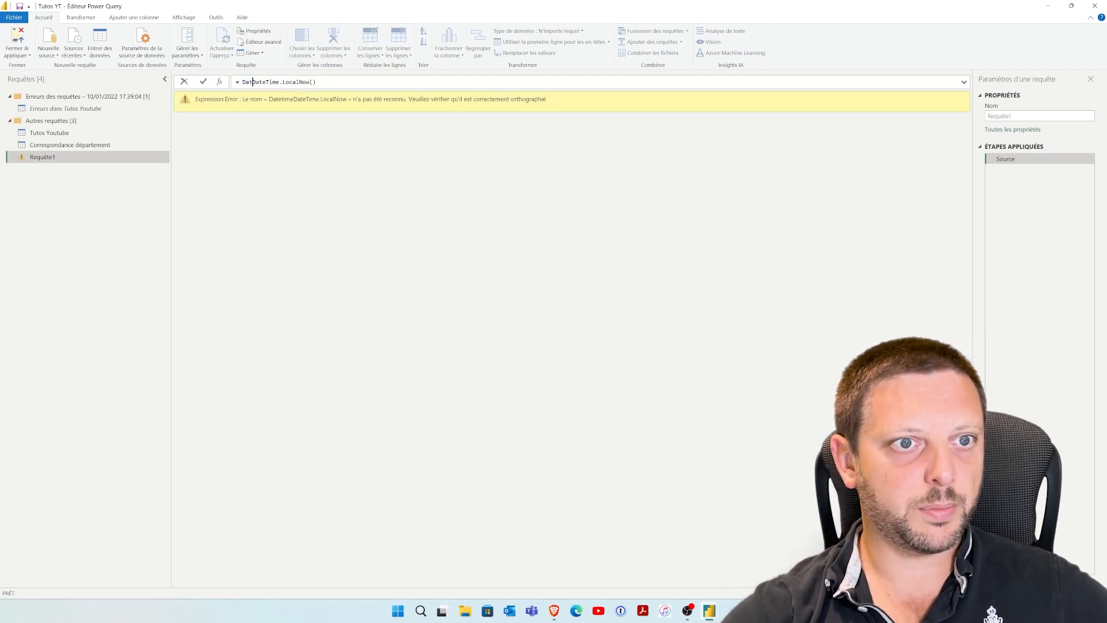
{"action": "key", "text": "Return"}
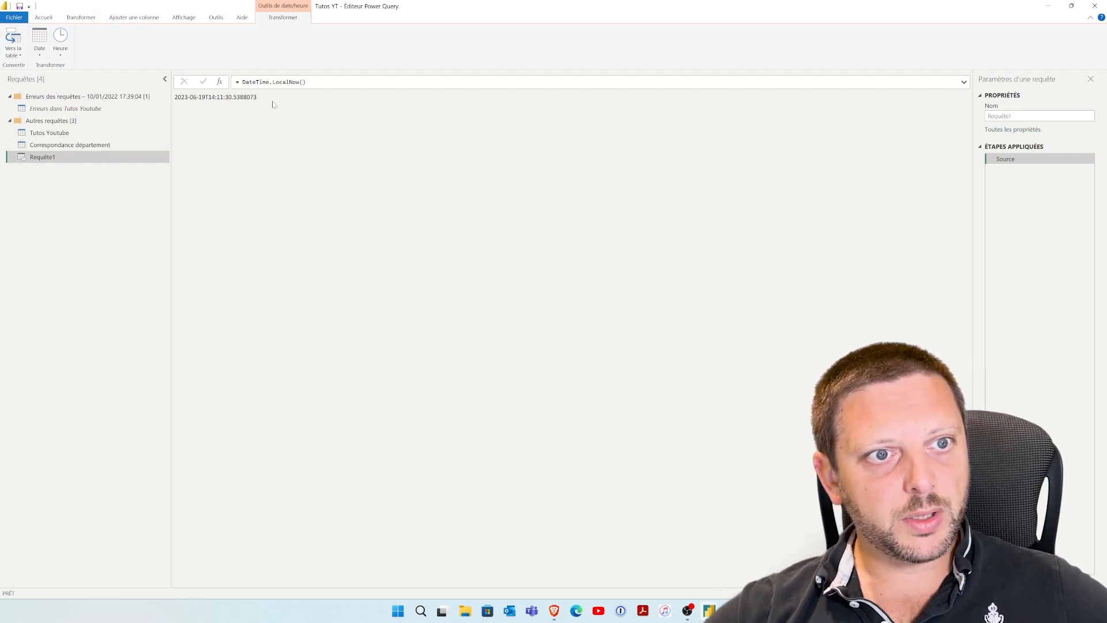
Convert the query result to a table and set Column1's data type to Date/Heure.
{"action": "left_click", "coordinate": [13, 37]}
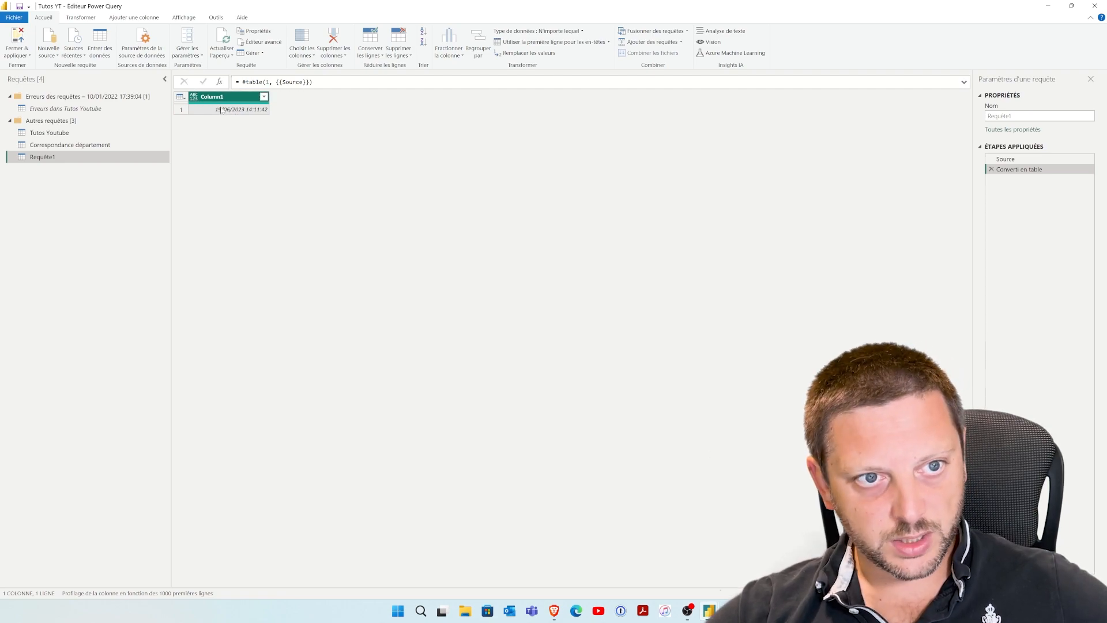
{"action": "left_click", "coordinate": [81, 17]}
{"action": "left_click", "coordinate": [211, 31]}
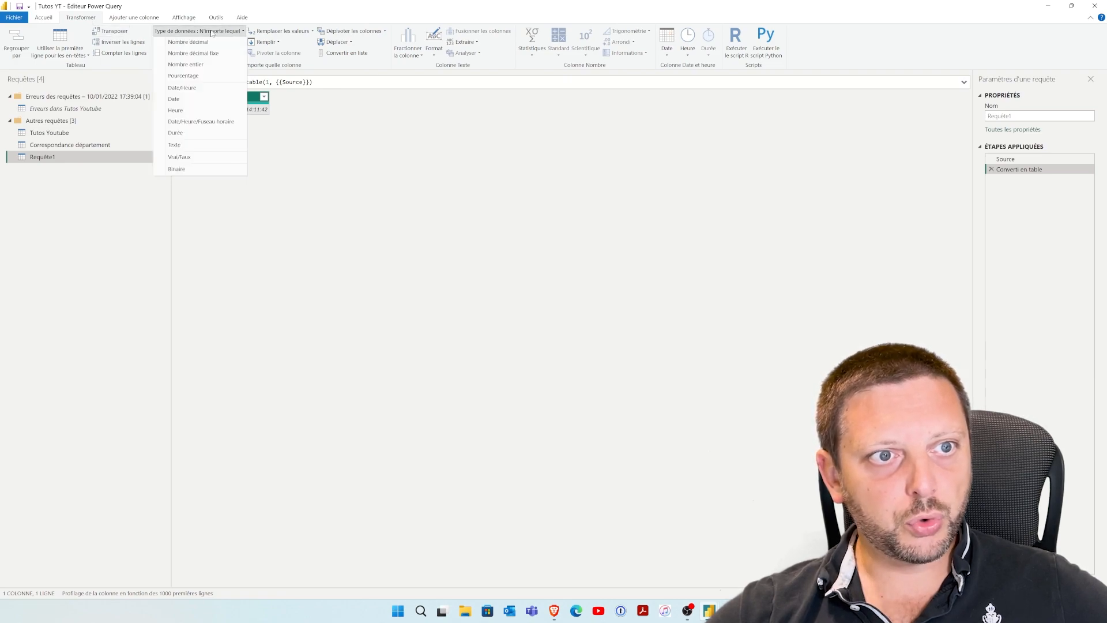
{"action": "left_click", "coordinate": [191, 87]}
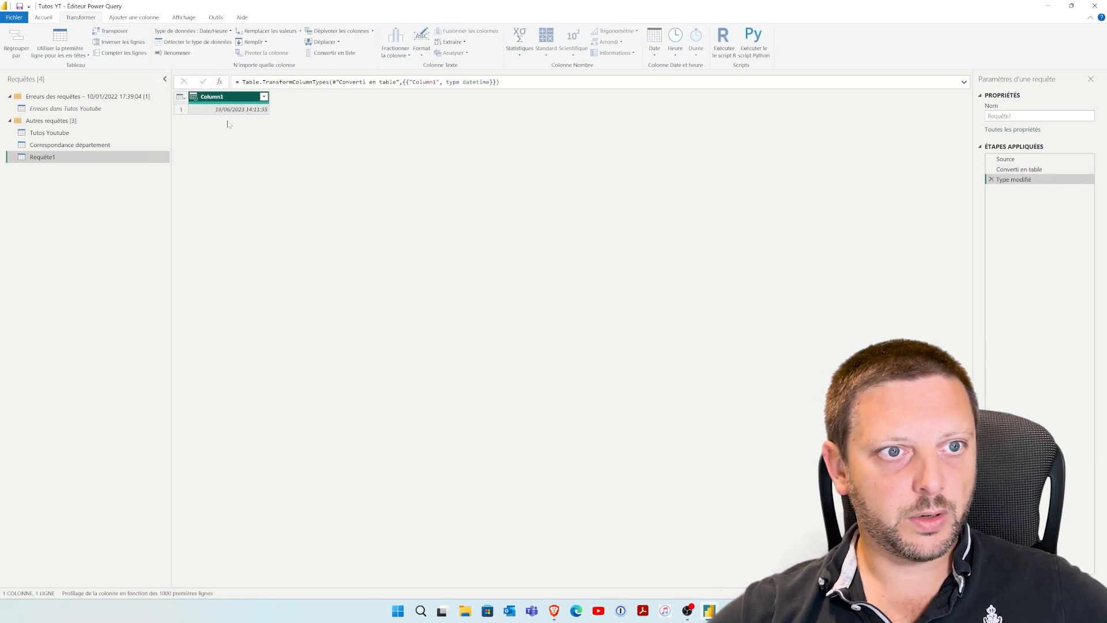
Rename the Column1 column as "Date de maj".
{"action": "double_click", "coordinate": [228, 96]}
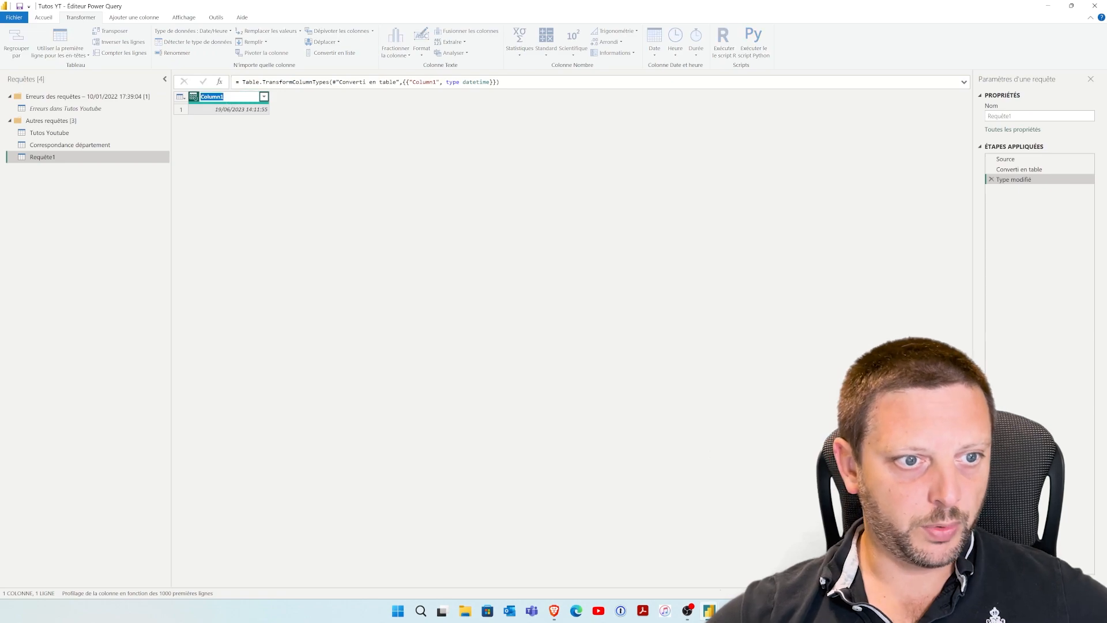
{"action": "type", "text": "Date d'e"}
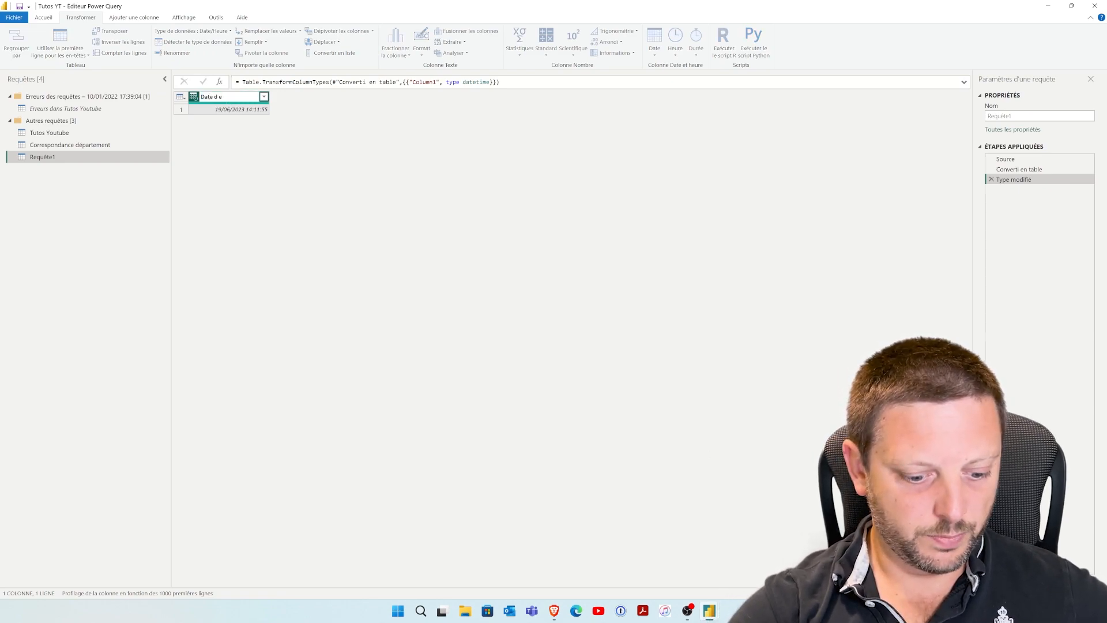
{"action": "type", "text": " maj"}
{"action": "key", "text": "Return"}
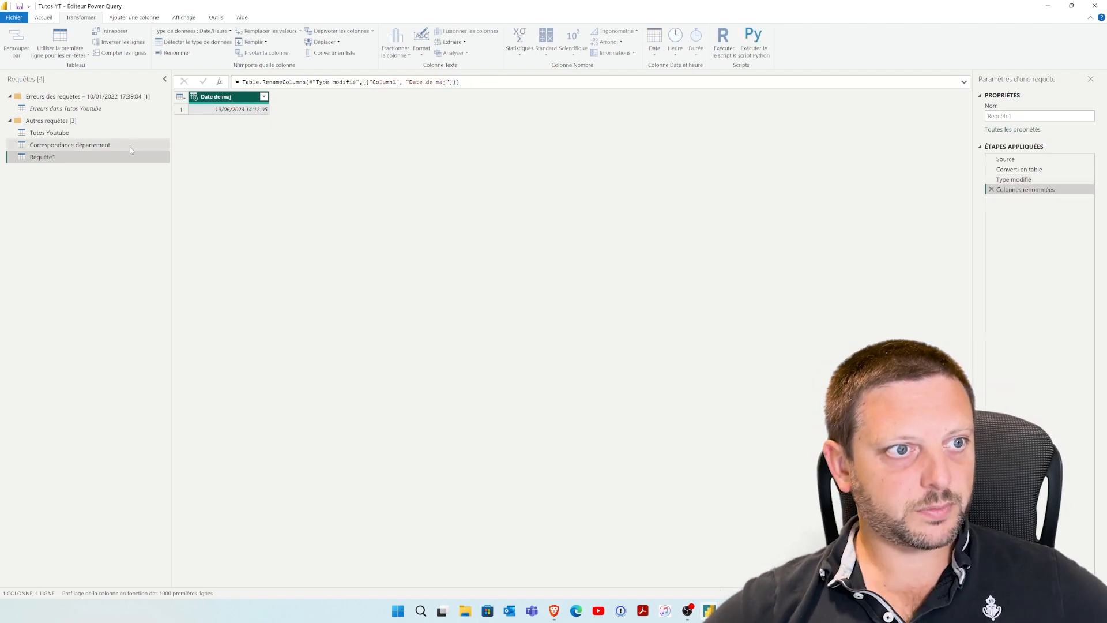
Rename the Requête1 query as "Date de mise à jour".
{"action": "double_click", "coordinate": [52, 160]}
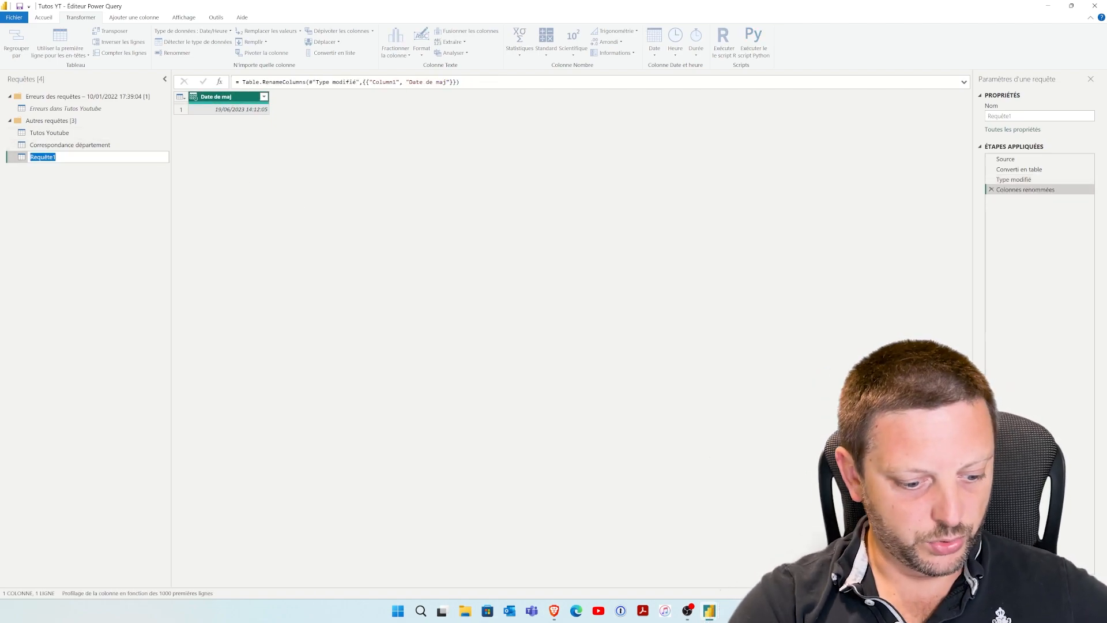
{"action": "type", "text": "Date d emise à jour"}
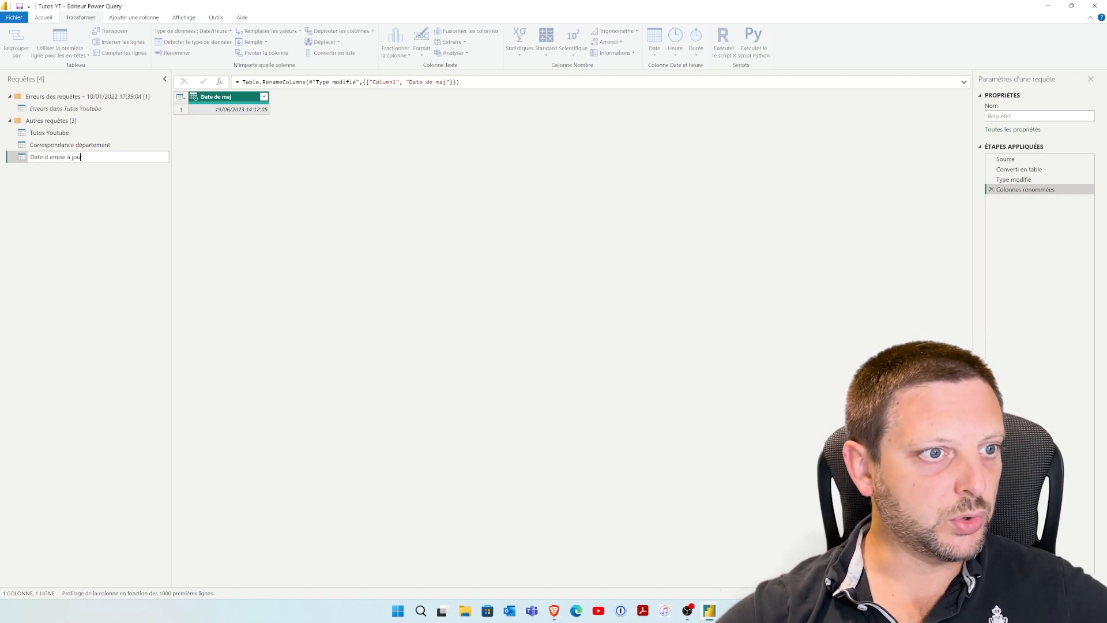
{"action": "left_click", "coordinate": [53, 157]}
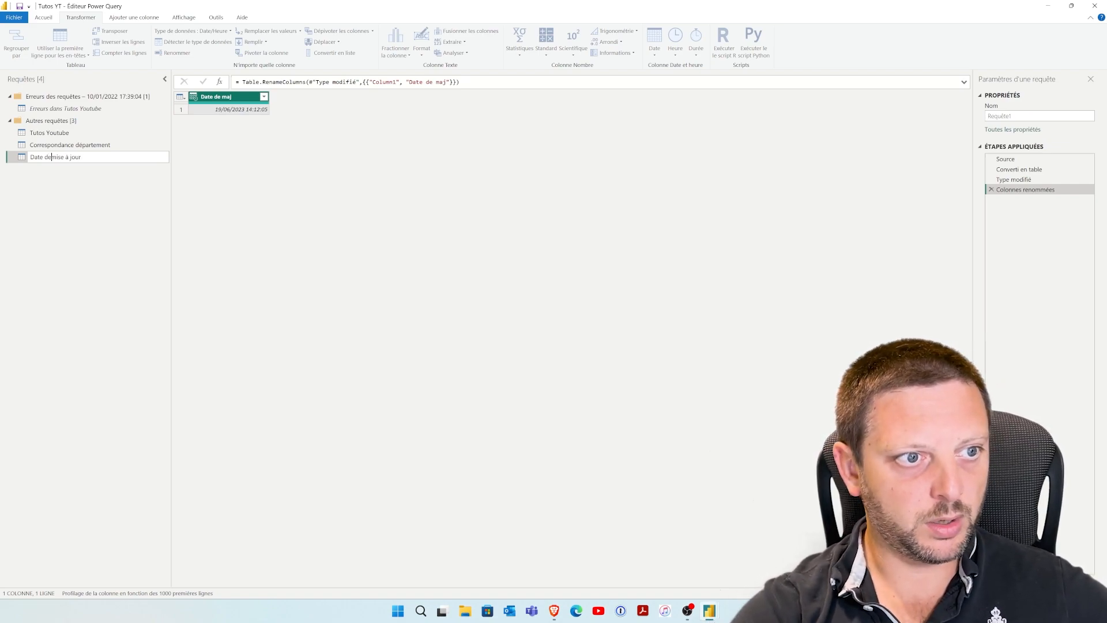
{"action": "key", "text": "Return"}
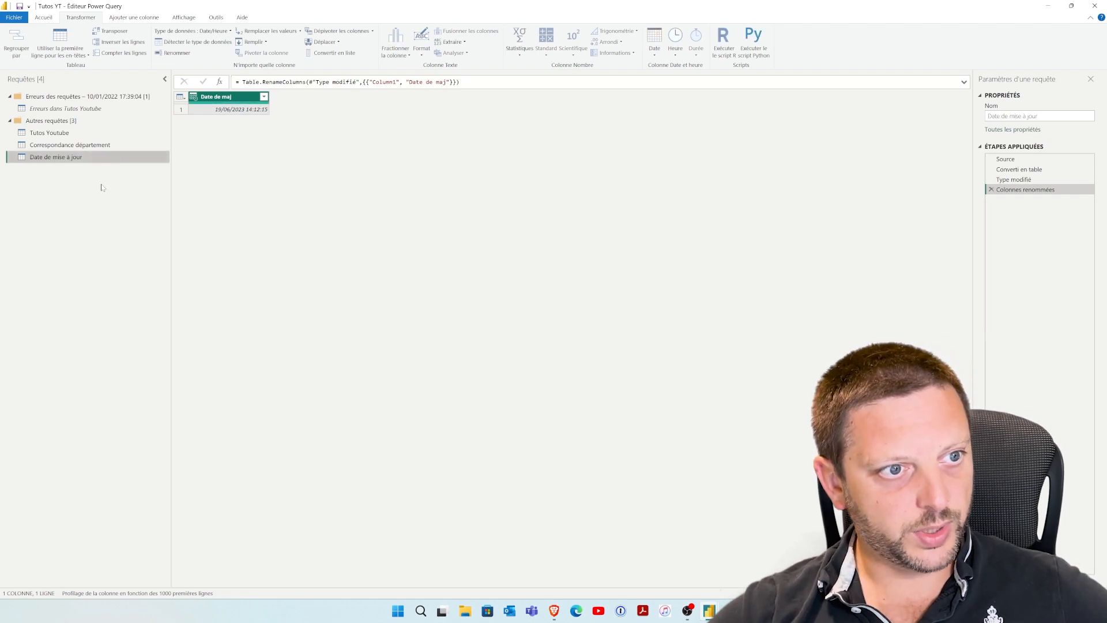
Move the "Date de mise à jour" query into a new group named "Technique".
{"action": "right_click", "coordinate": [84, 161]}
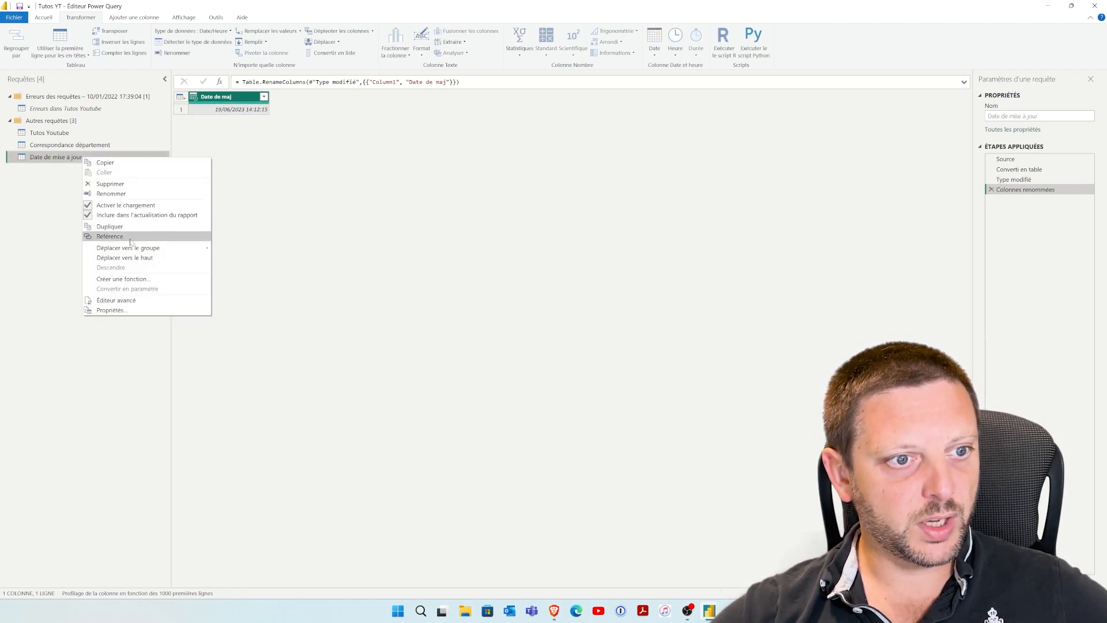
{"action": "mouse_move", "coordinate": [190, 247]}
{"action": "left_click", "coordinate": [294, 263]}
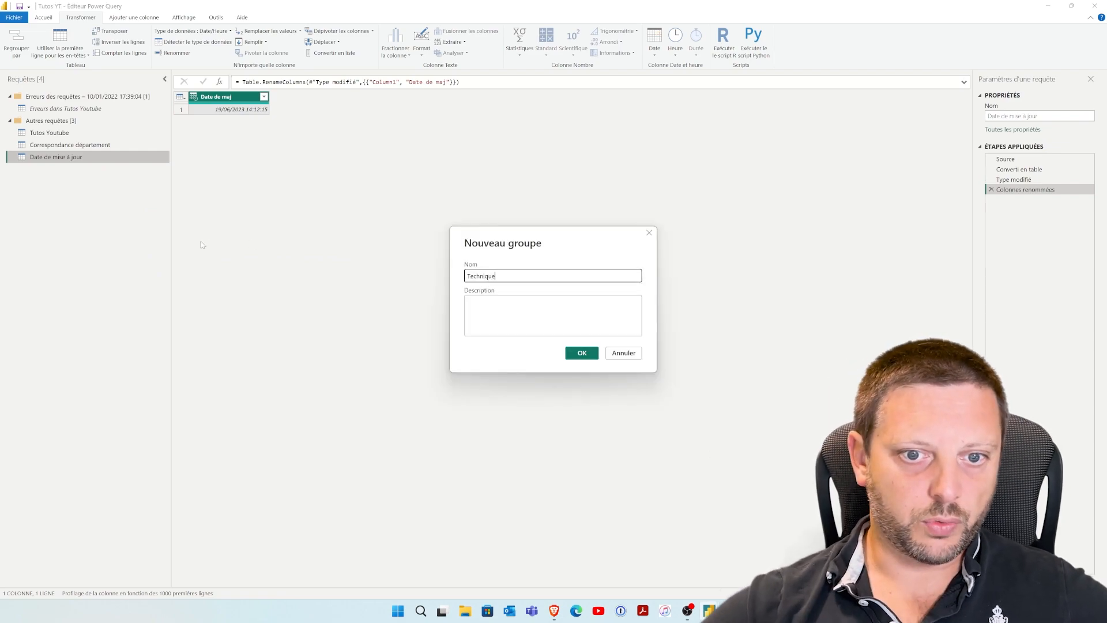
{"action": "left_click", "coordinate": [594, 356]}
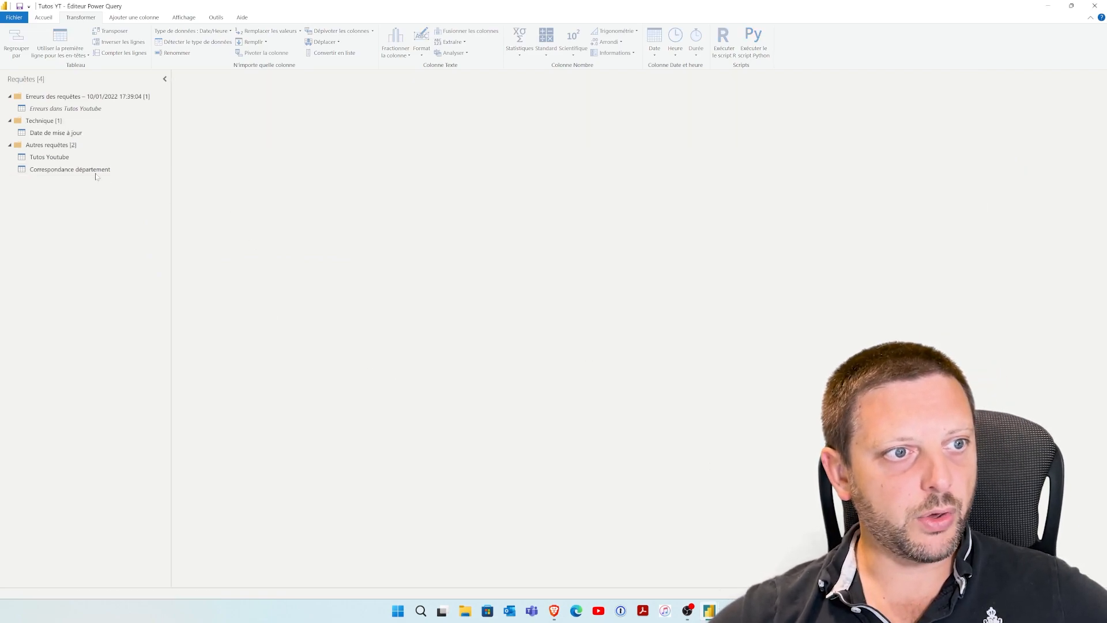
Select the "Date de mise à jour" query, close the query editor and apply the changes to the report.
{"action": "left_click", "coordinate": [57, 133]}
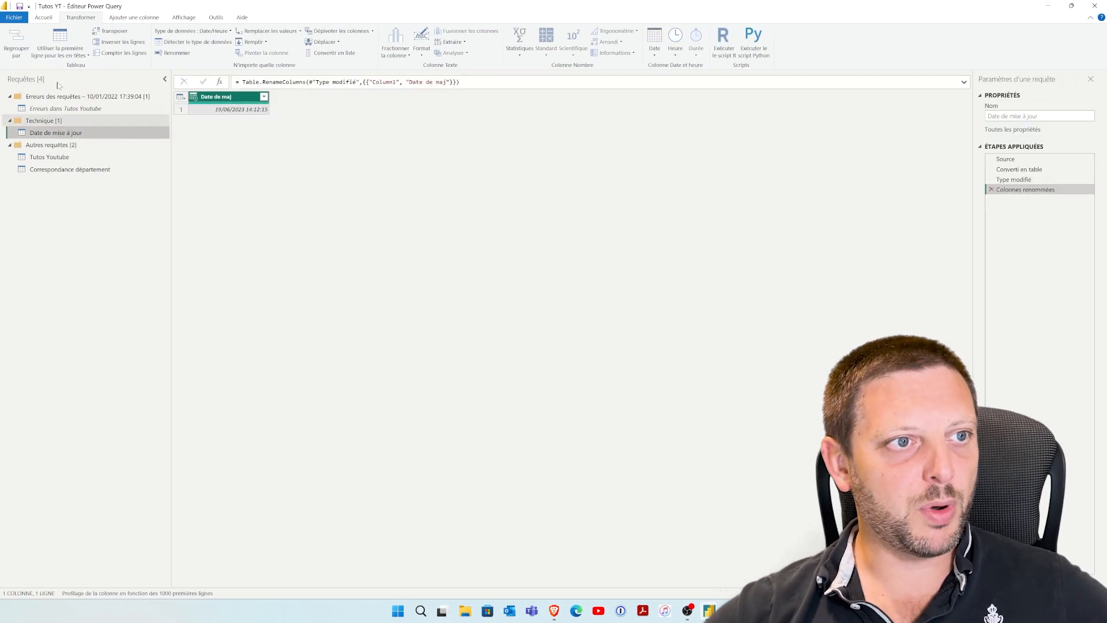
{"action": "left_click", "coordinate": [44, 17]}
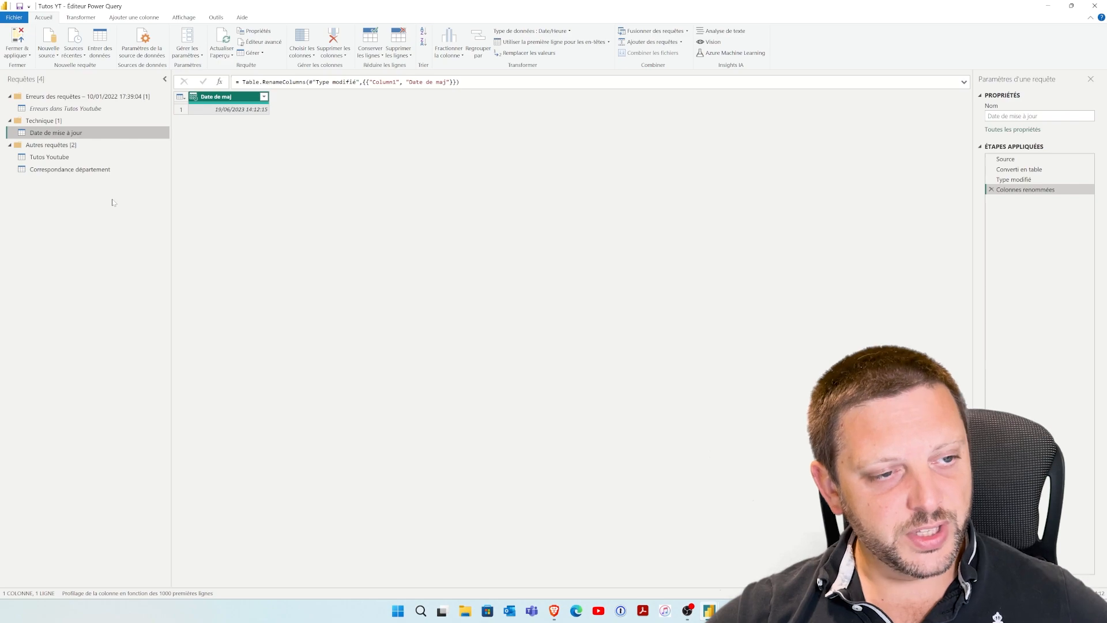
{"action": "left_click", "coordinate": [16, 36]}
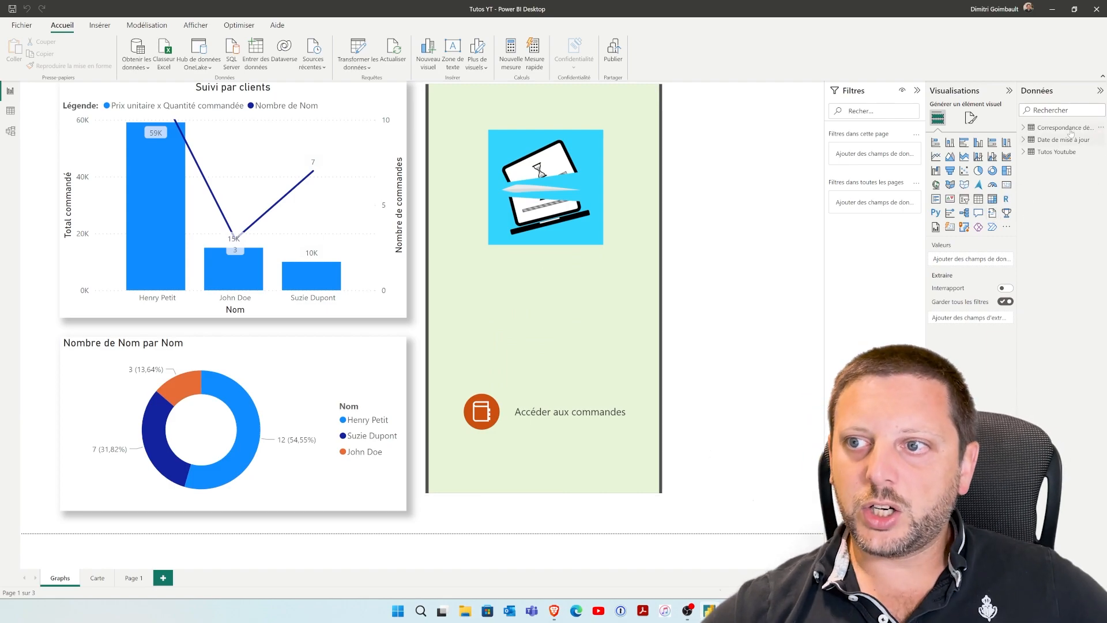
Show the "Date de mise à jour" table's data, select its "Date de maj" column and check the value against the system clock.
{"action": "left_click", "coordinate": [1024, 140]}
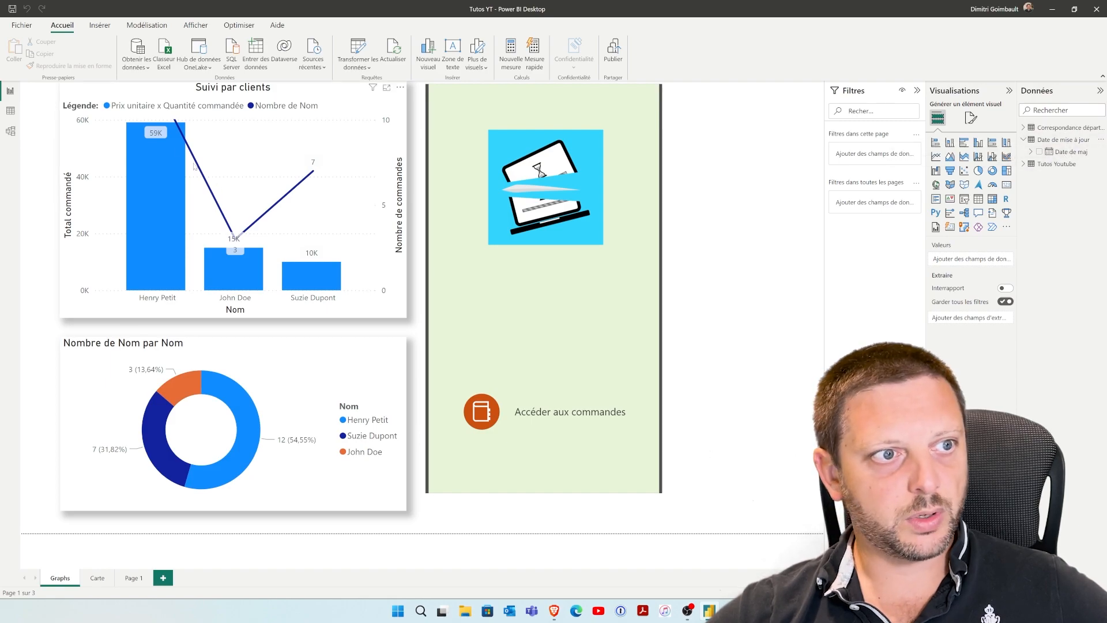
{"action": "left_click", "coordinate": [10, 111]}
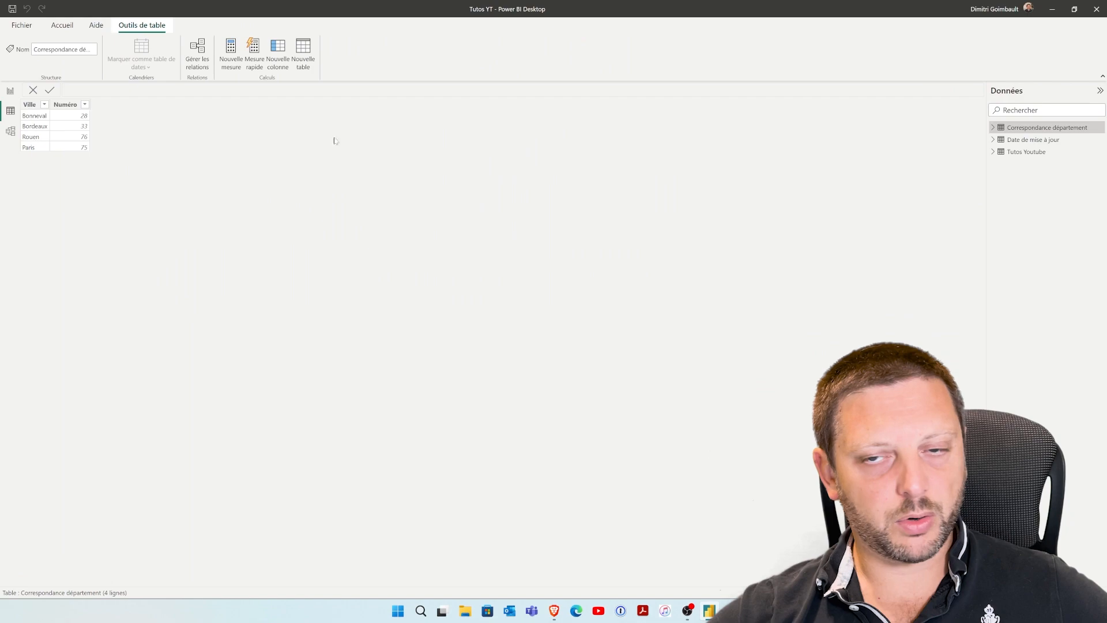
{"action": "left_click", "coordinate": [1027, 141]}
{"action": "left_click", "coordinate": [46, 104]}
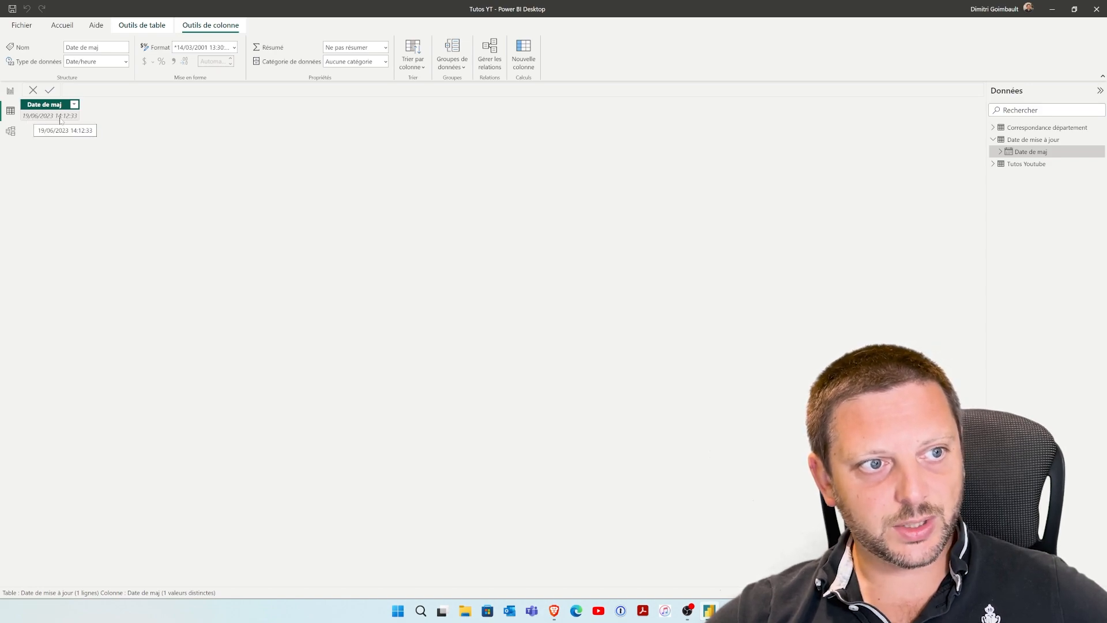
{"action": "left_click", "coordinate": [1084, 610]}
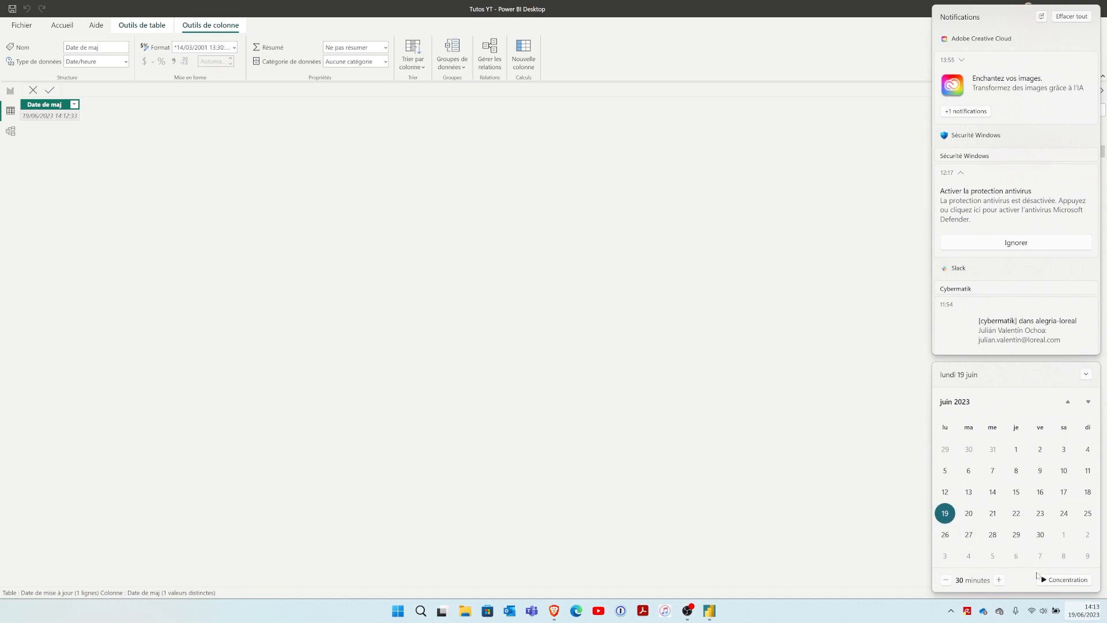
{"action": "left_click", "coordinate": [836, 394]}
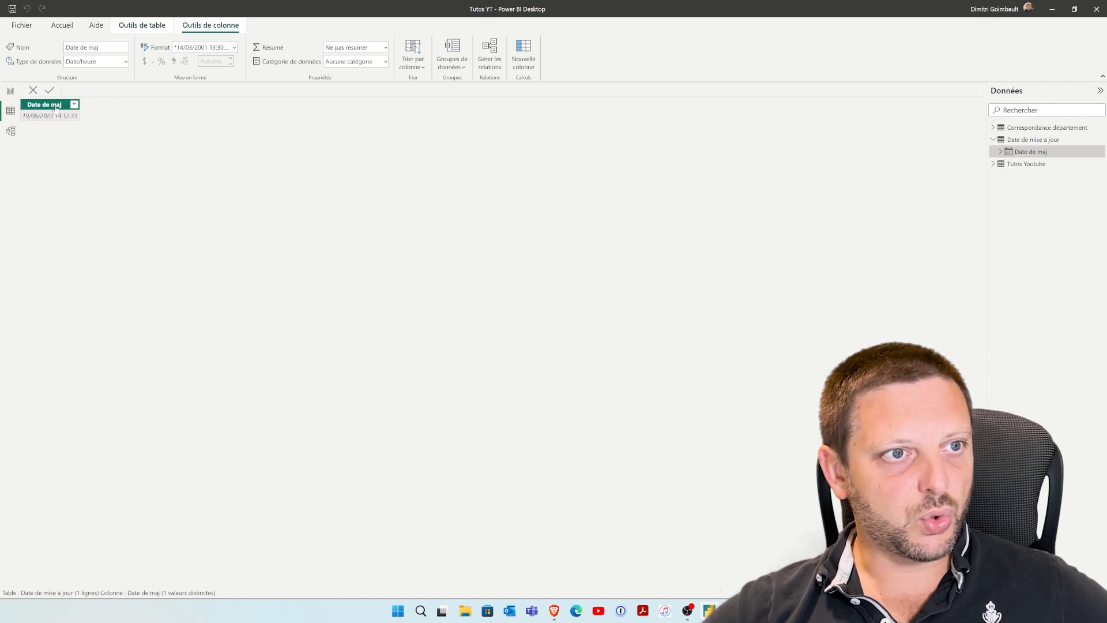
Try the Short Date format on the "Date de maj" column, followed by the 14/03/2001 13:30 (dd/mm/yyyy hh:nn) format.
{"action": "left_click", "coordinate": [234, 49]}
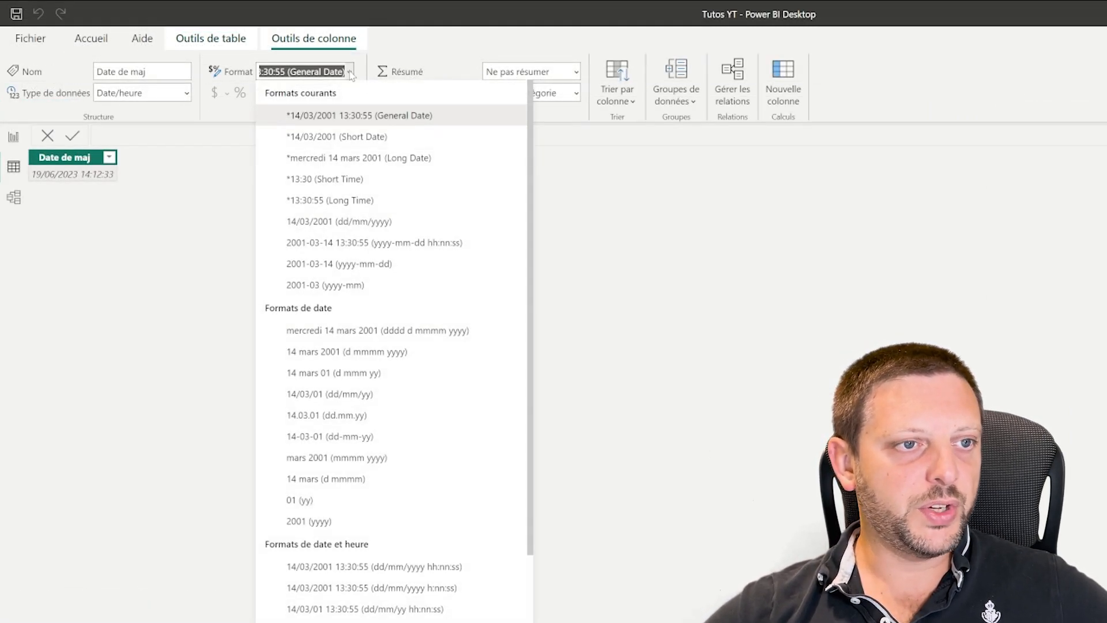
{"action": "left_click", "coordinate": [375, 141]}
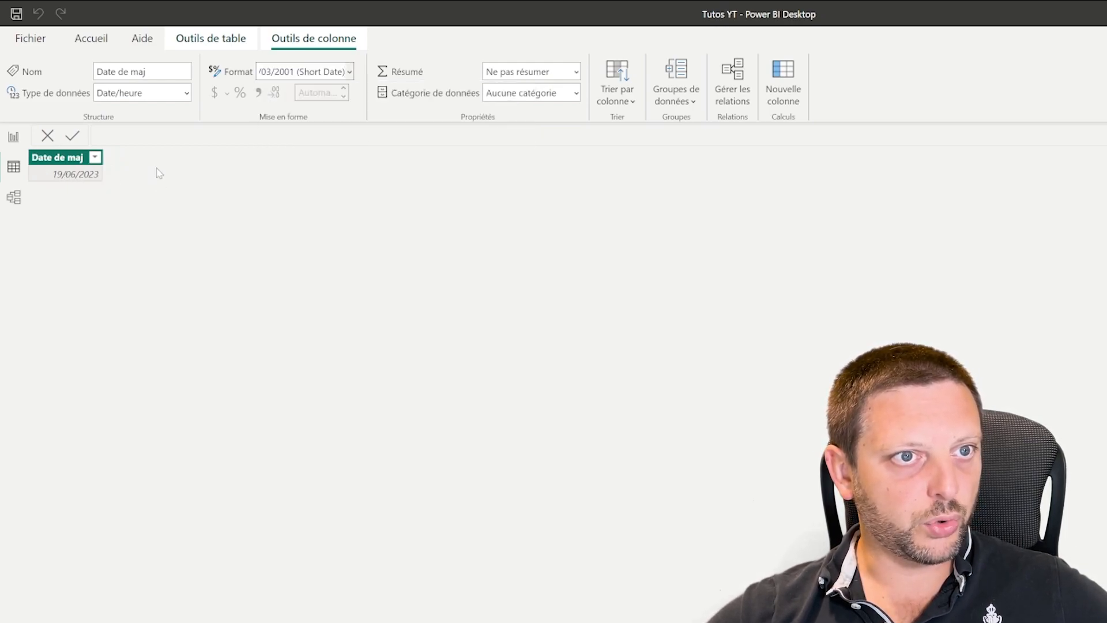
{"action": "left_click", "coordinate": [350, 72]}
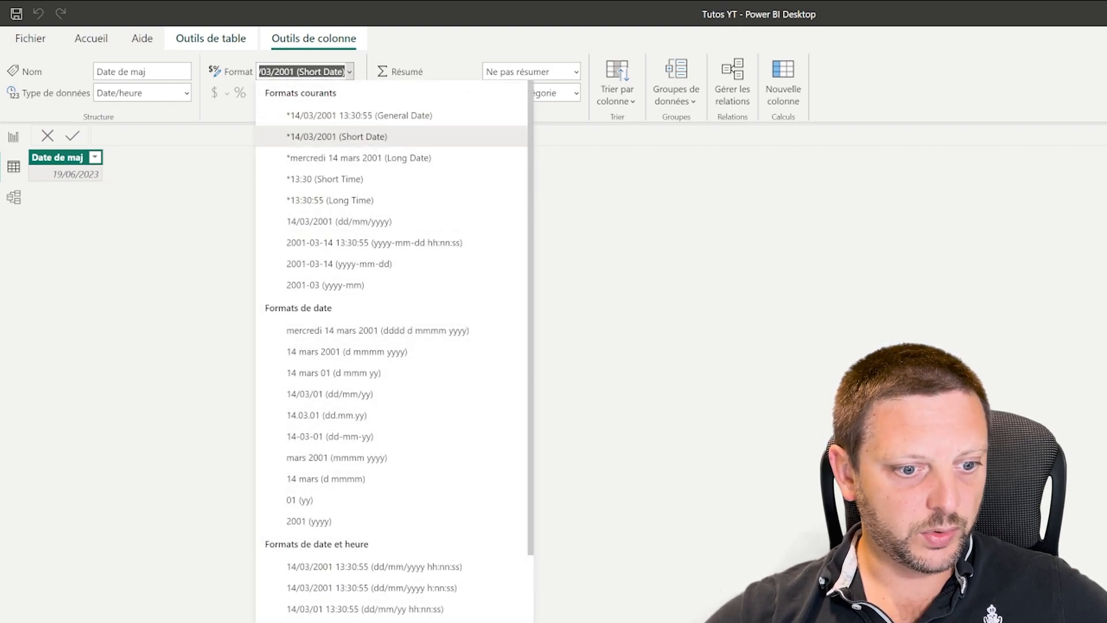
{"action": "scroll", "coordinate": [395, 346], "scroll_direction": "down", "scroll_amount": 4}
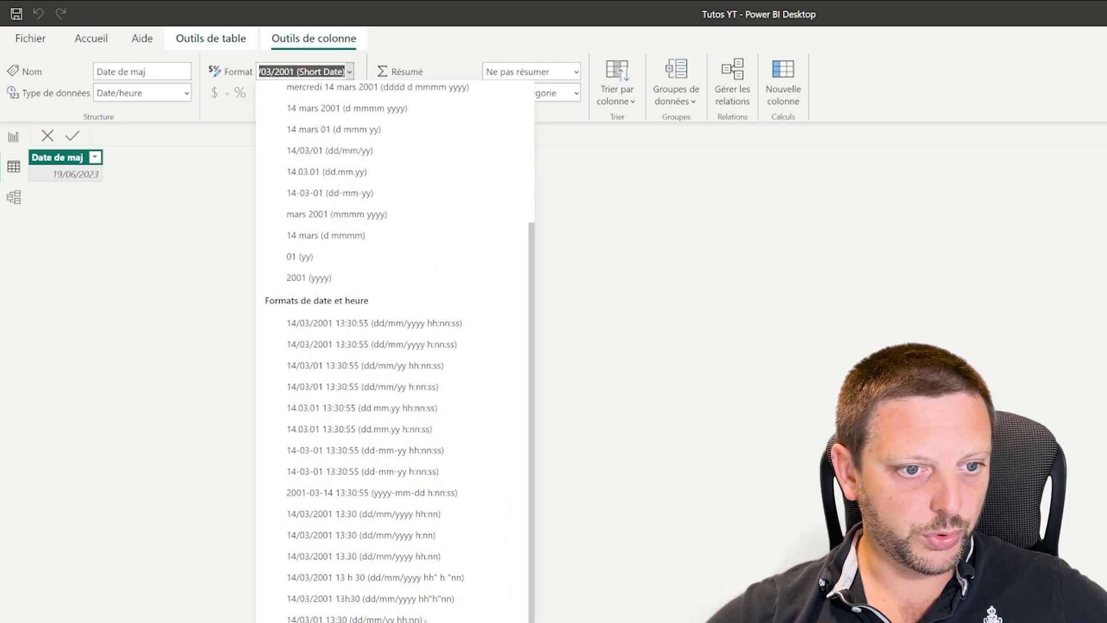
{"action": "left_click", "coordinate": [378, 515]}
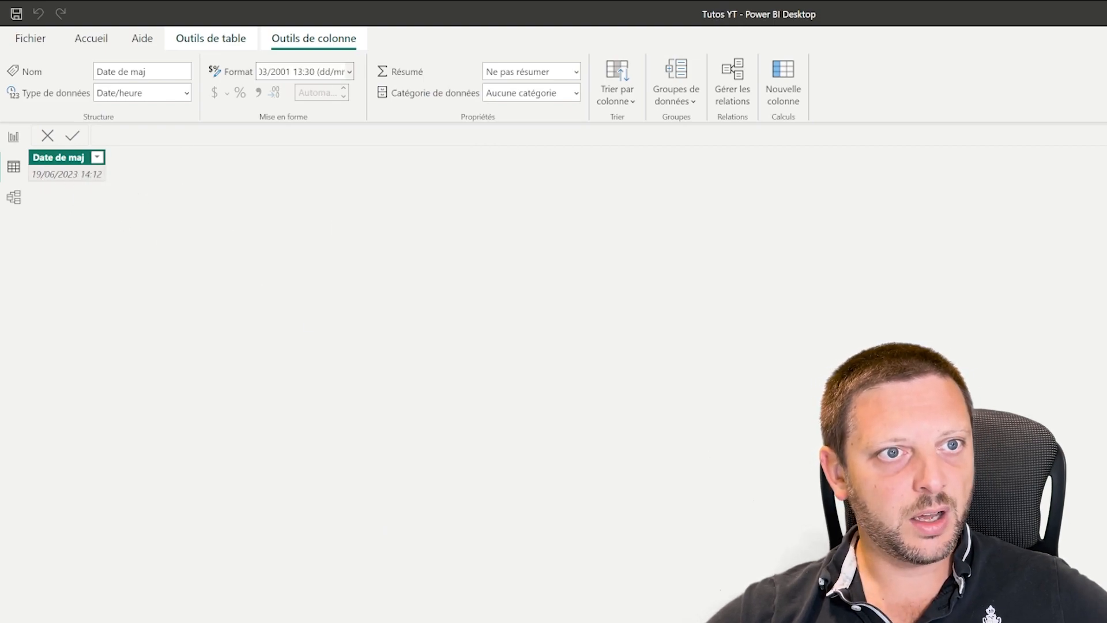
Set the "Date de maj" column's display format to the time-only option 13:30 (hh:nn).
{"action": "left_click", "coordinate": [349, 72]}
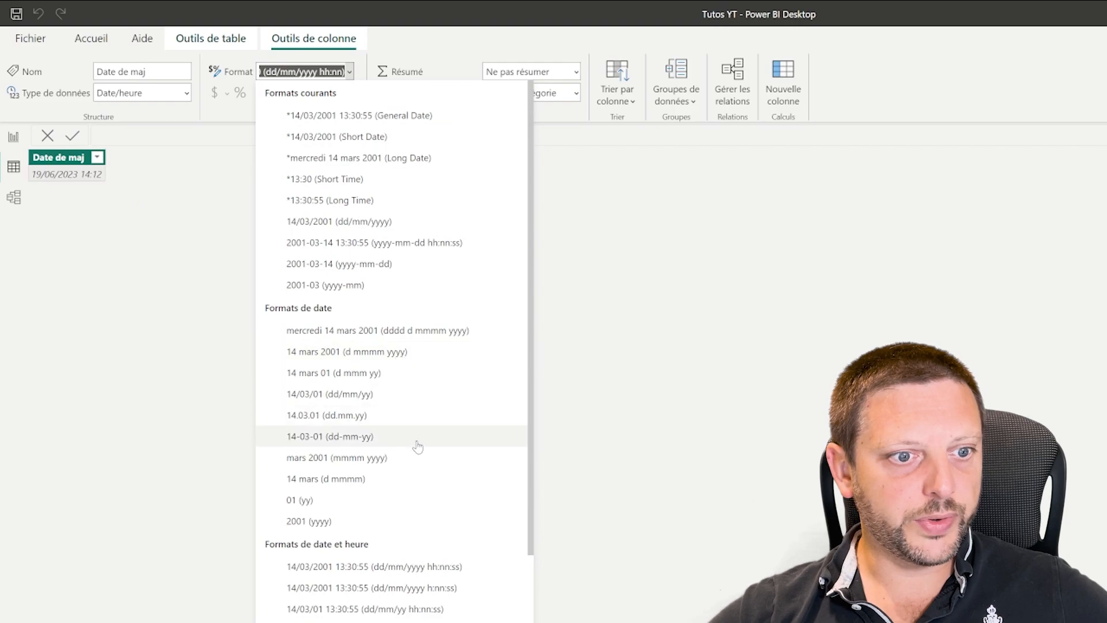
{"action": "scroll", "coordinate": [417, 442], "scroll_direction": "down", "scroll_amount": 10}
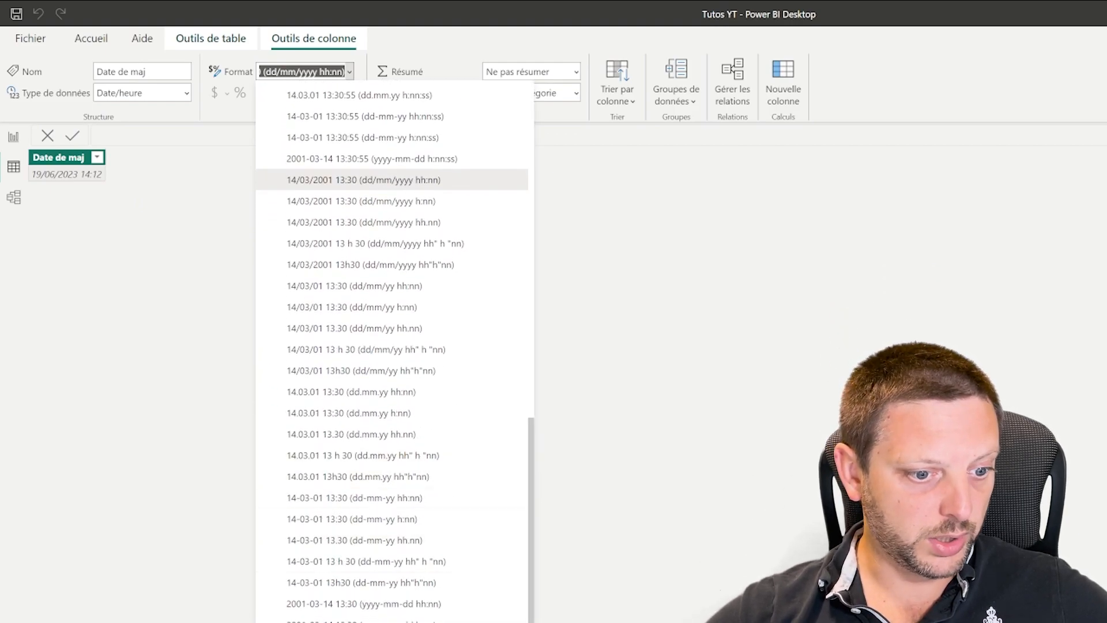
{"action": "left_click", "coordinate": [345, 622]}
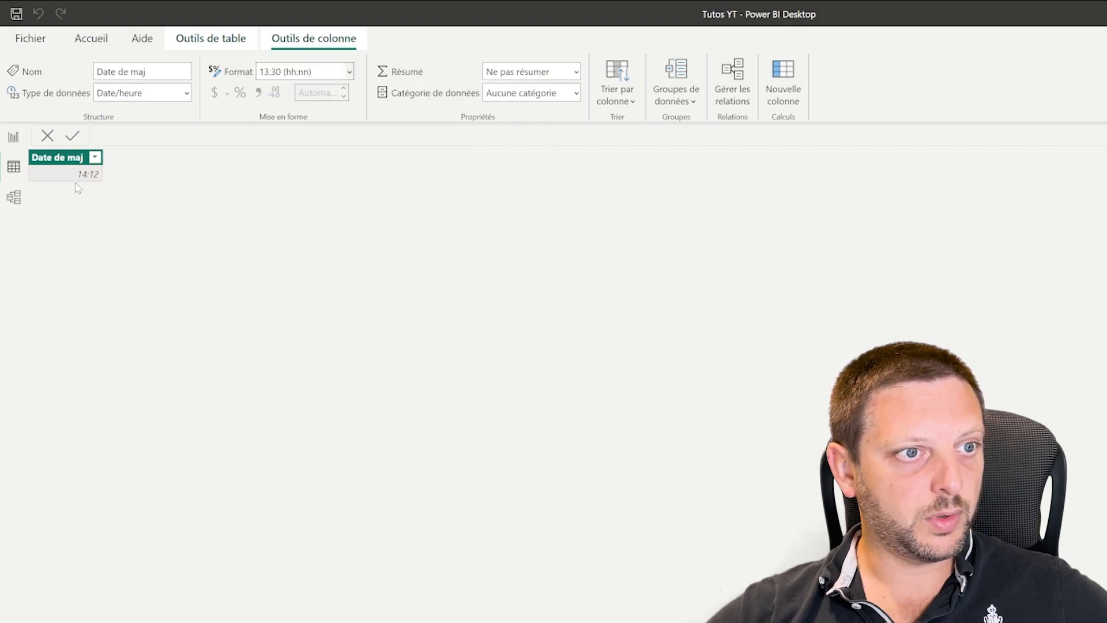
Open the display format choices for the "Date de maj" column and browse the date and time formats.
{"action": "left_click", "coordinate": [349, 72]}
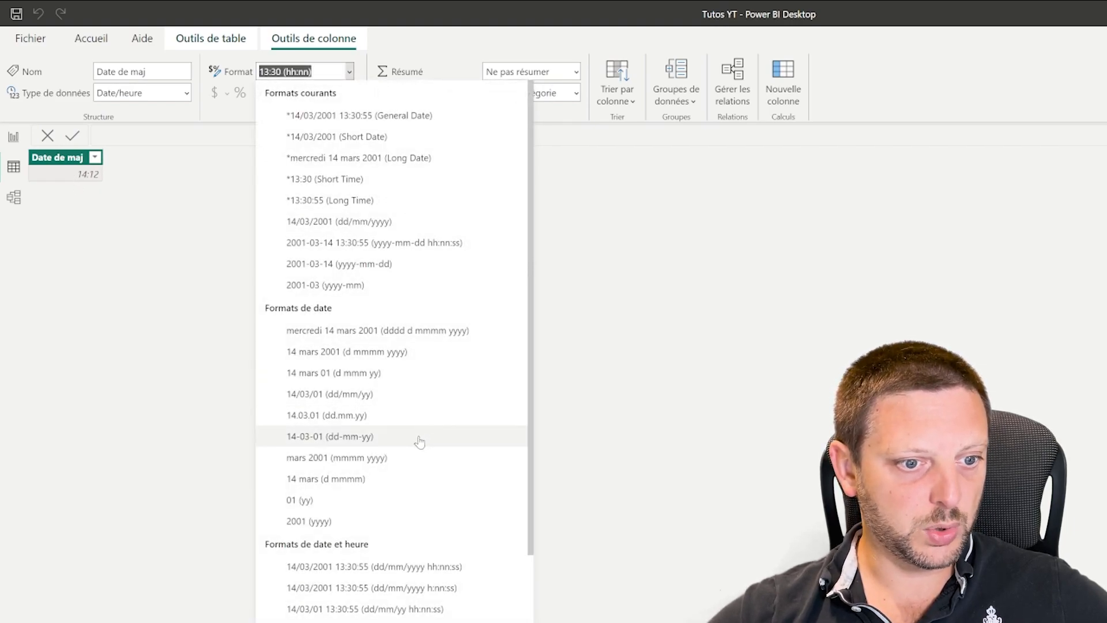
{"action": "scroll", "coordinate": [392, 592], "scroll_direction": "down", "scroll_amount": 2}
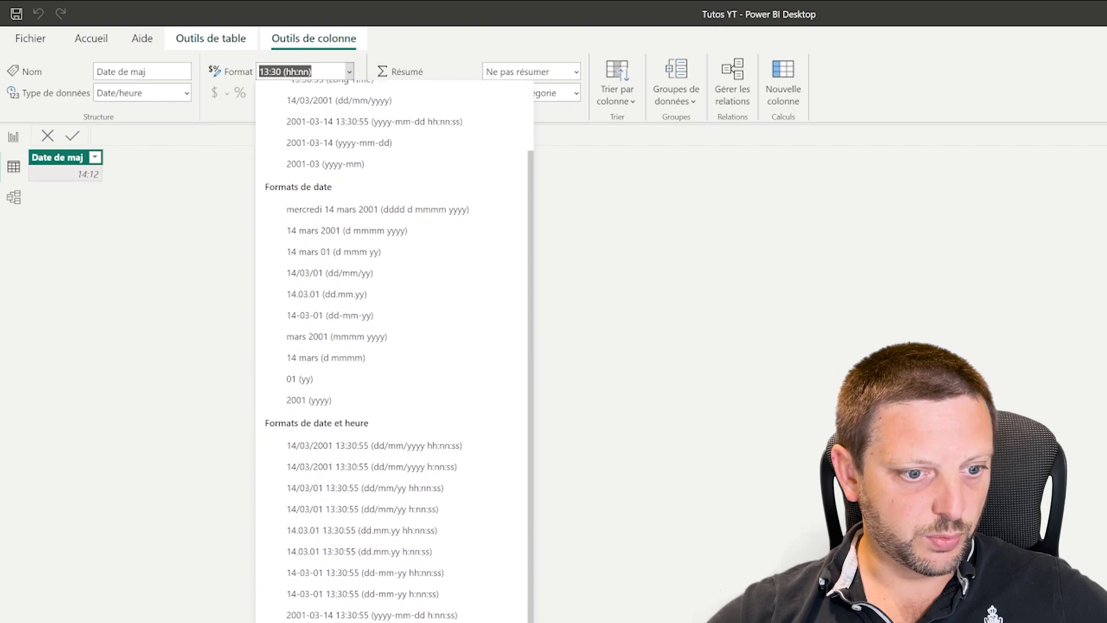